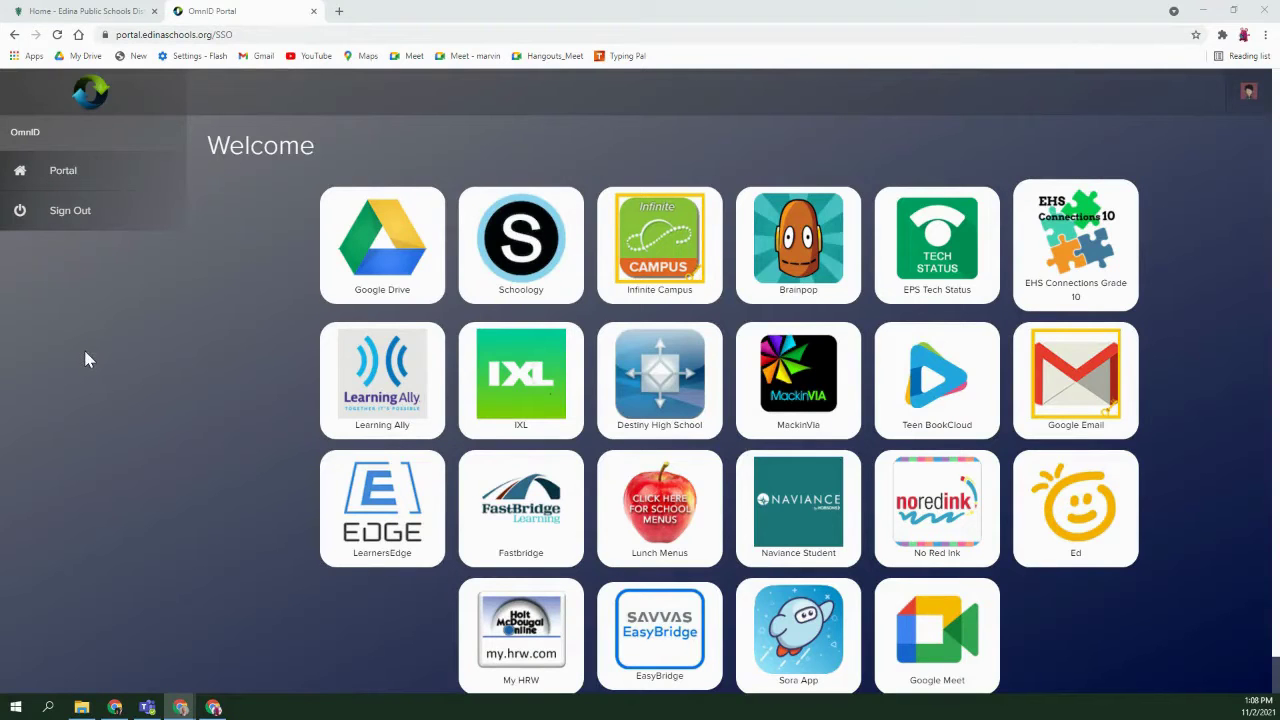
Open wevideo.com in a new browser tab
left_click(341, 14)
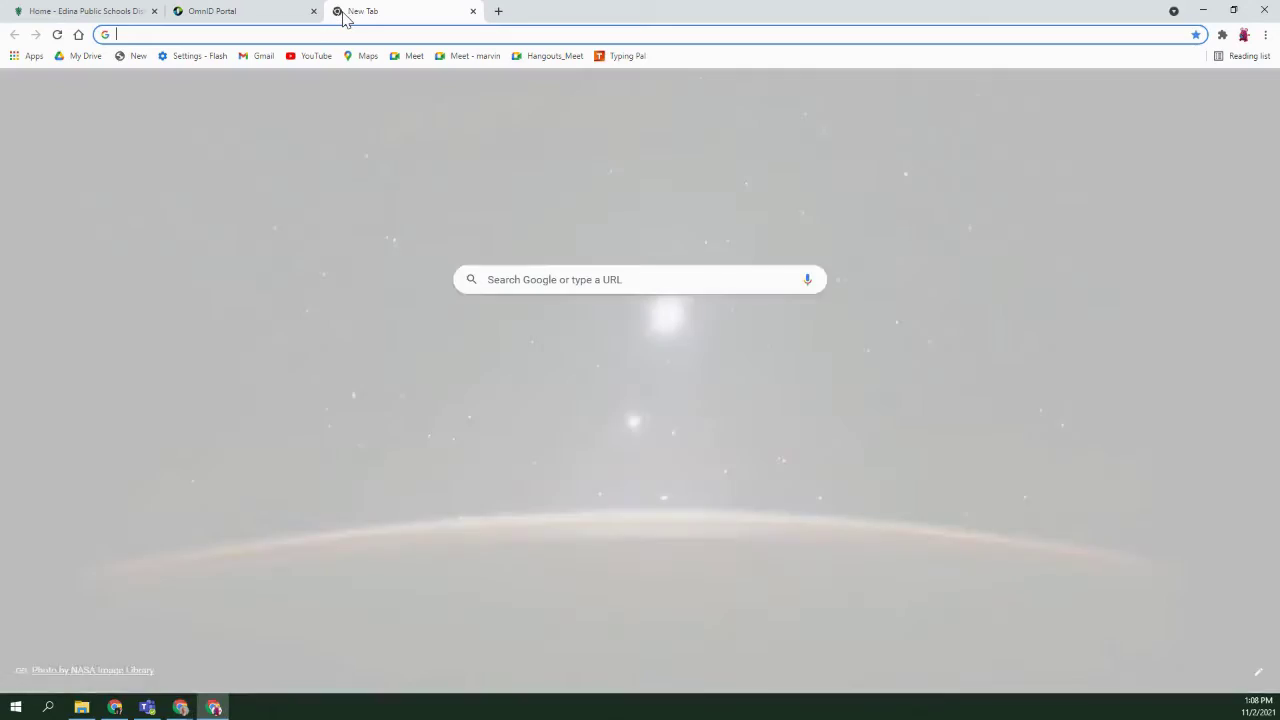
type("we")
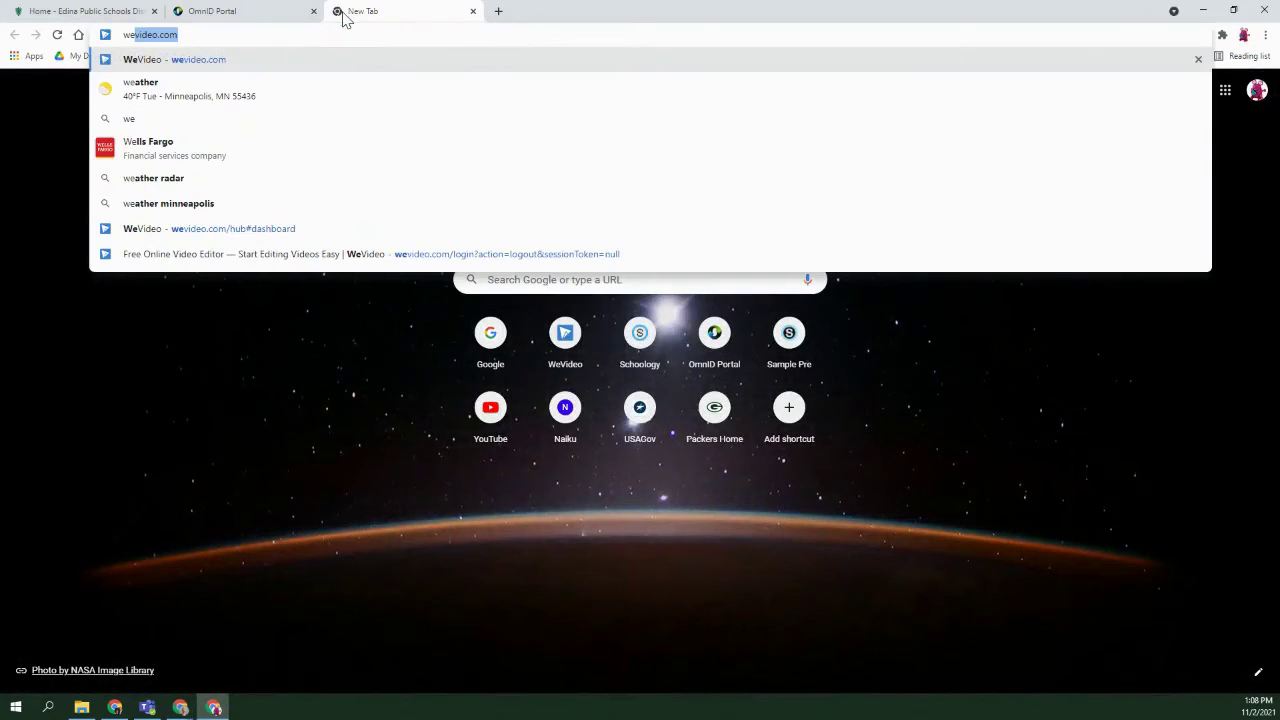
type("video.com")
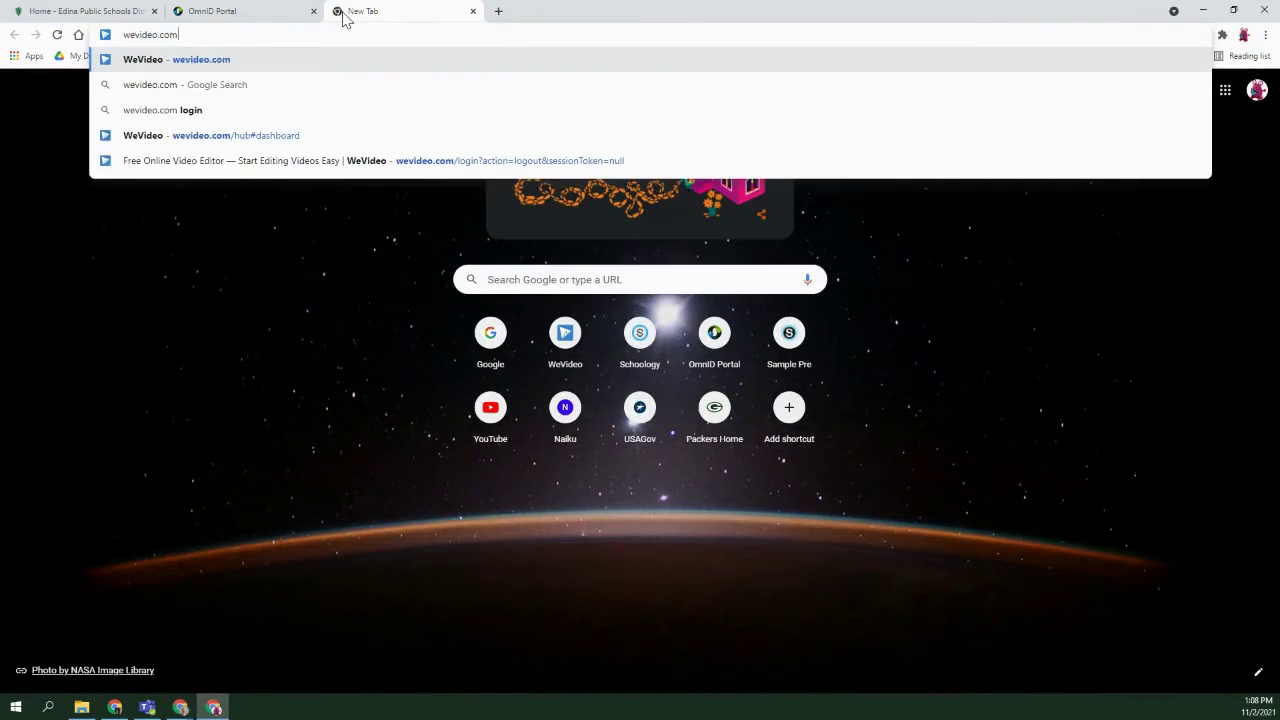
key("Return")
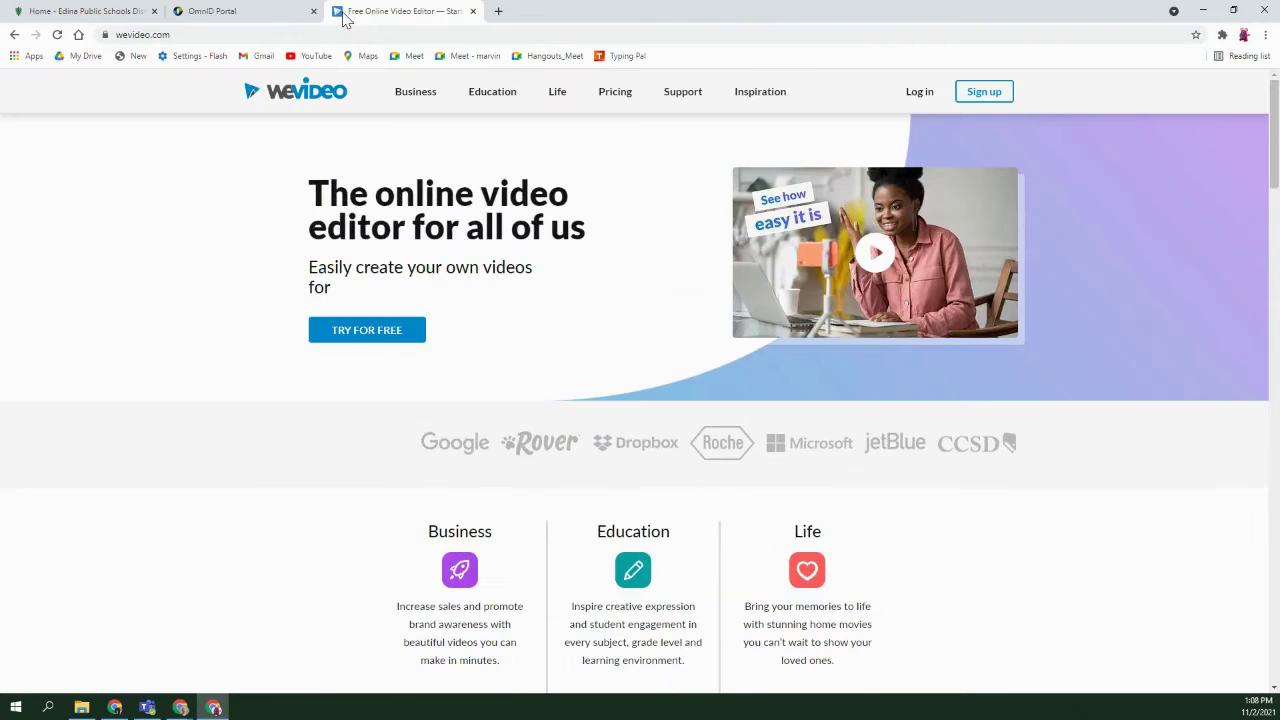
Log in to WeVideo with Google using the existing school account
left_click(917, 91)
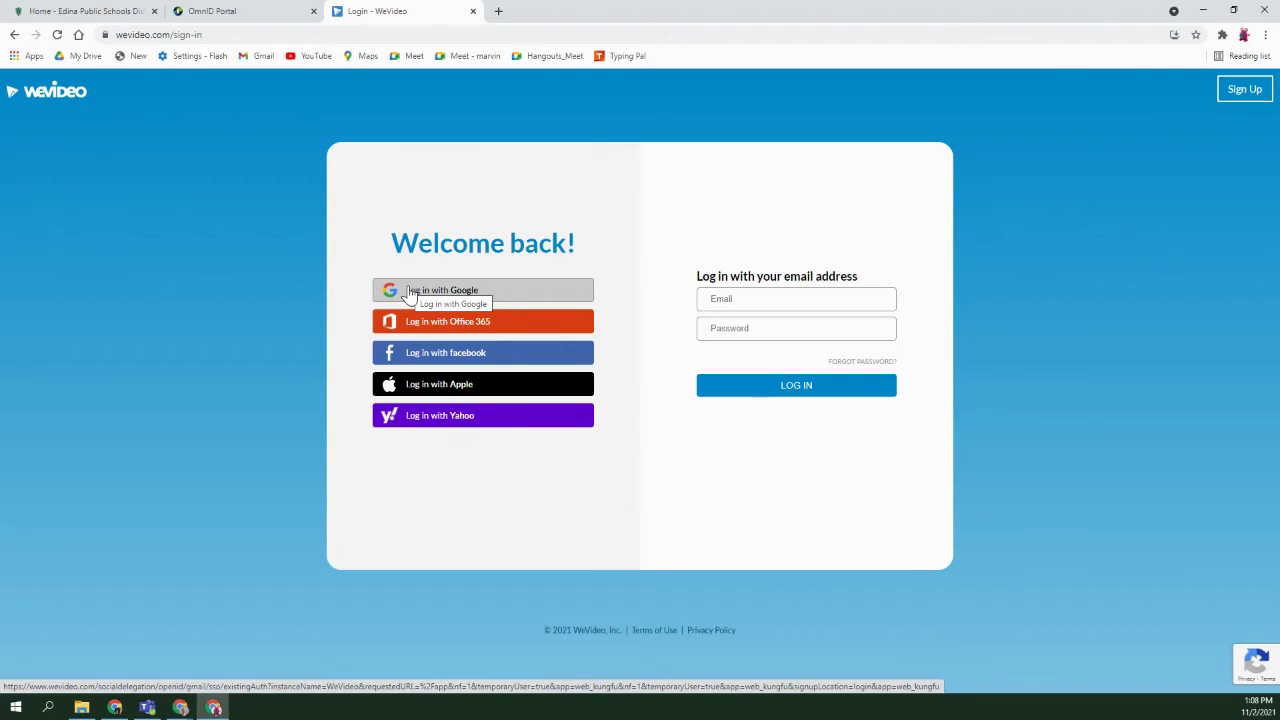
left_click(409, 291)
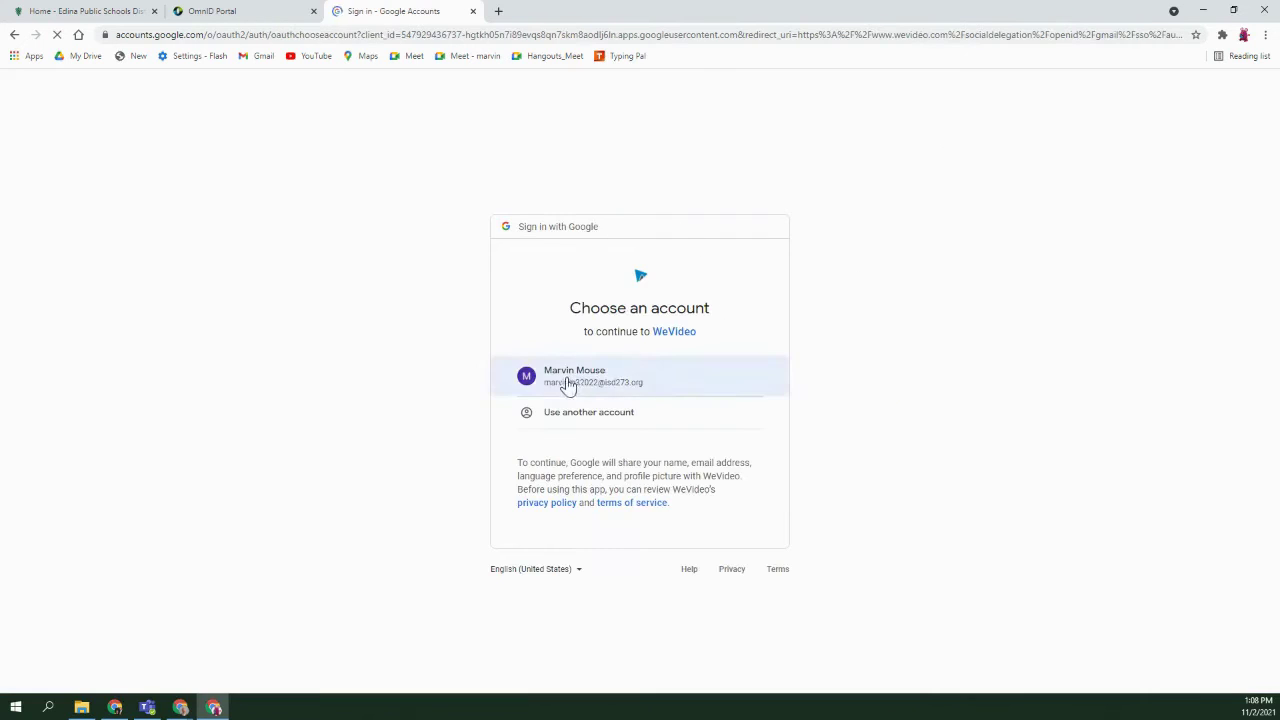
left_click(565, 387)
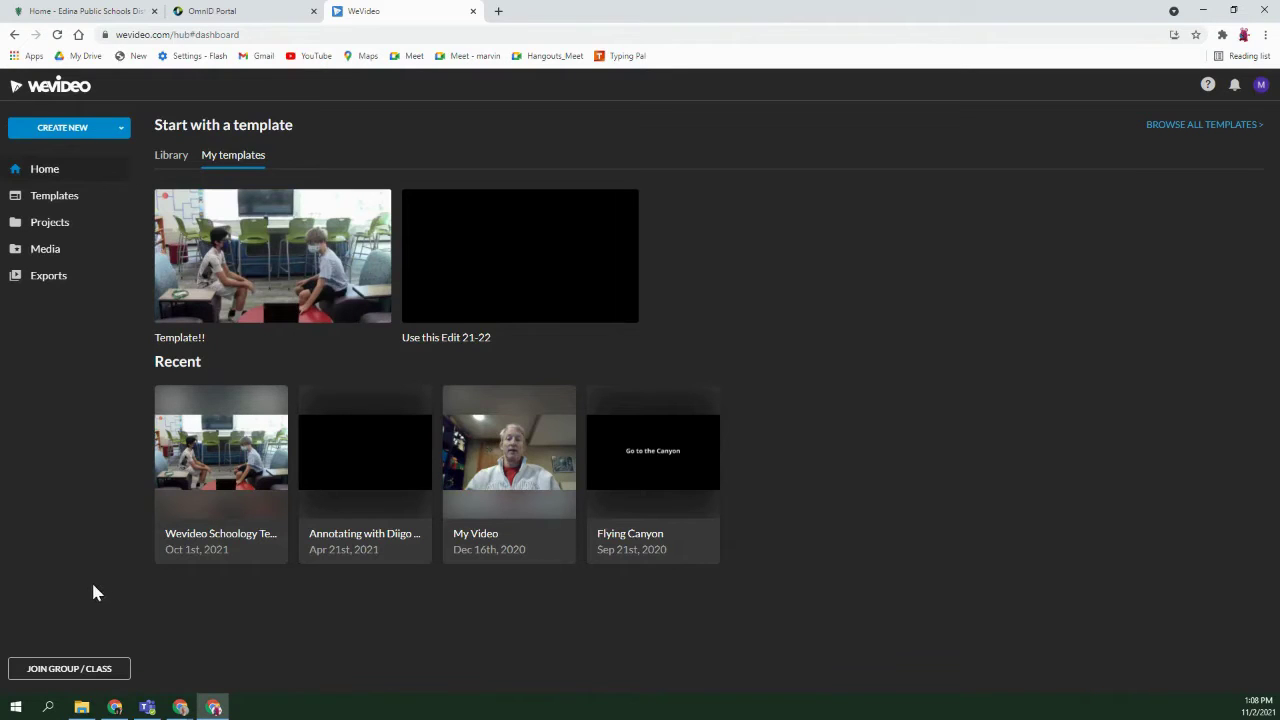
Create a Personal project titled Government Project without adding media, and start a new video in it
left_click(58, 229)
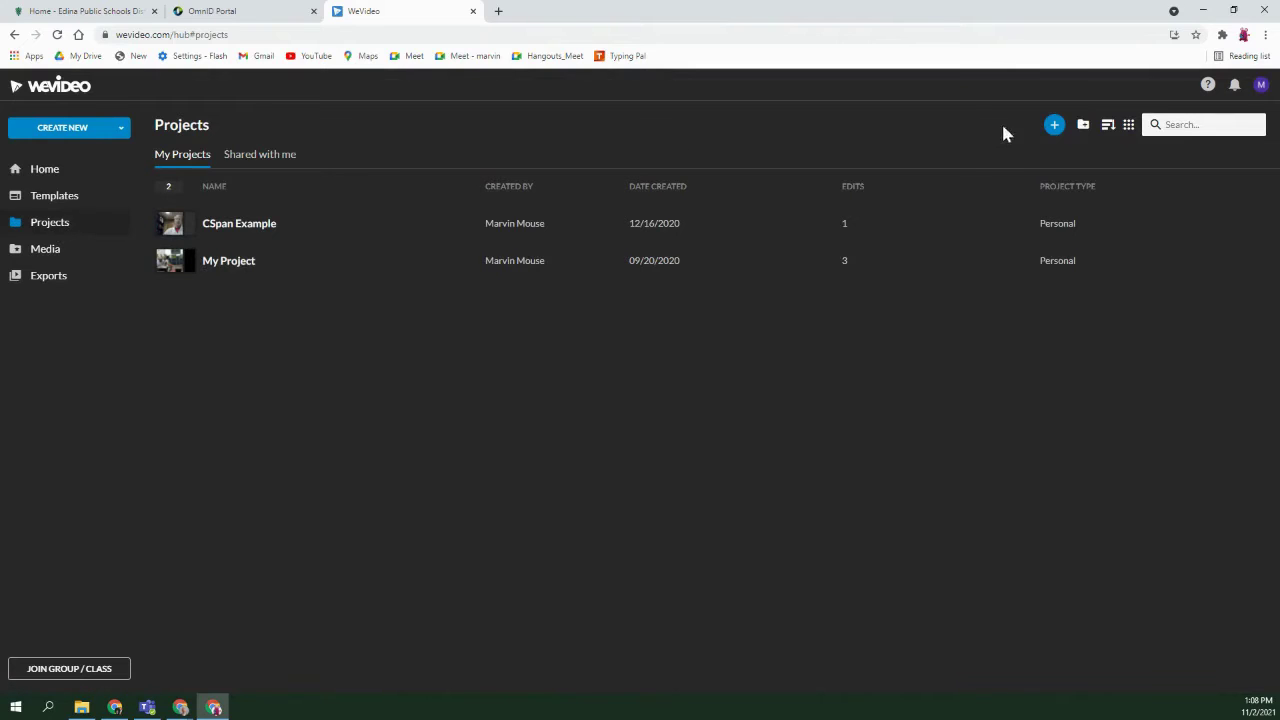
left_click(1054, 125)
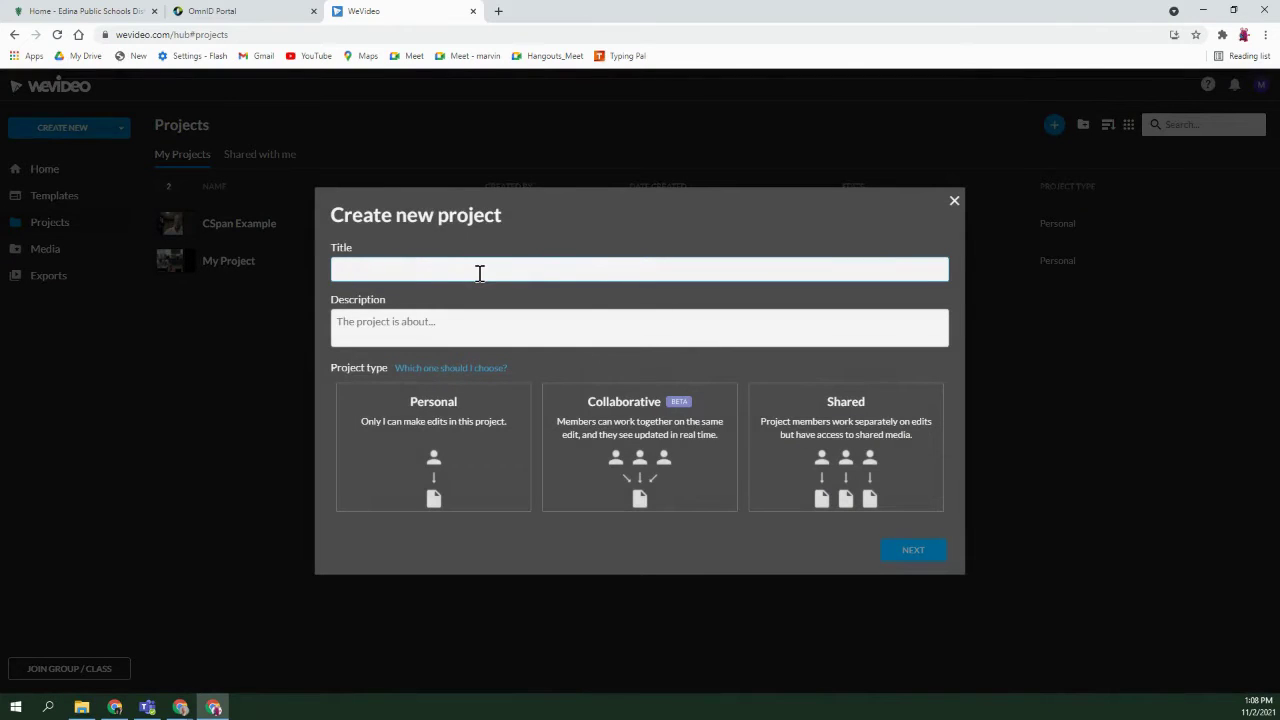
type("Government Project")
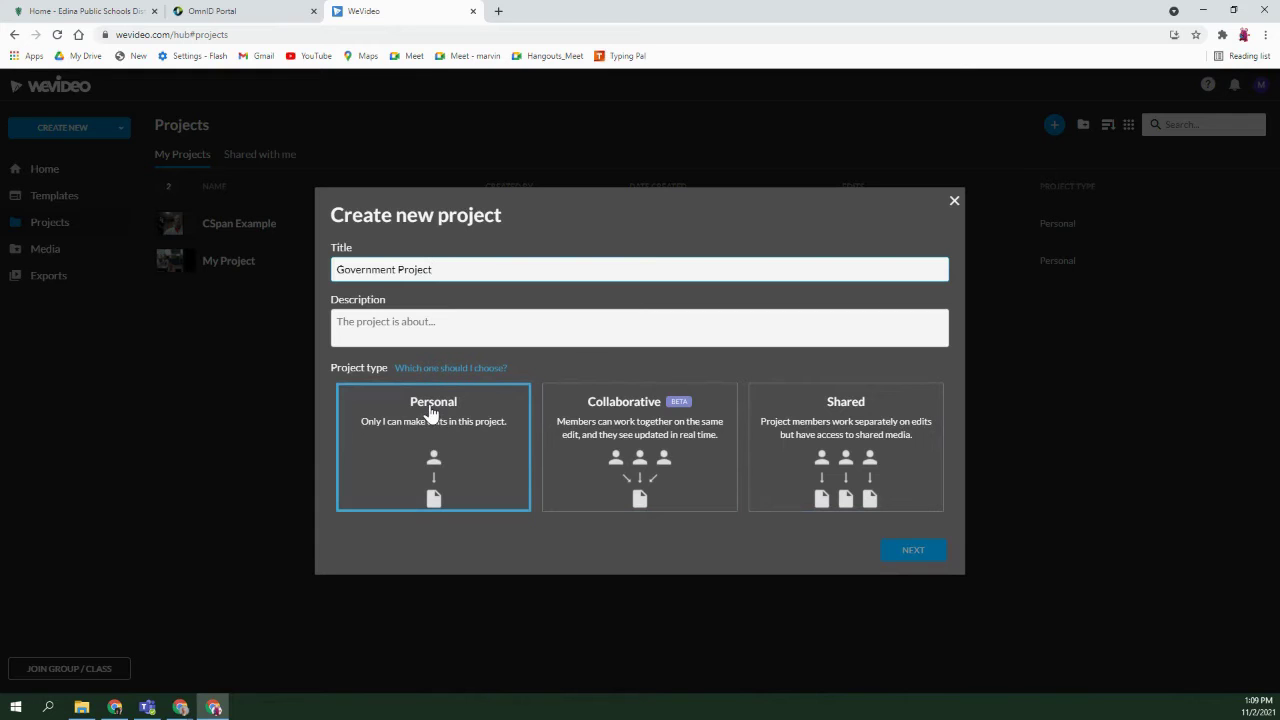
left_click(910, 552)
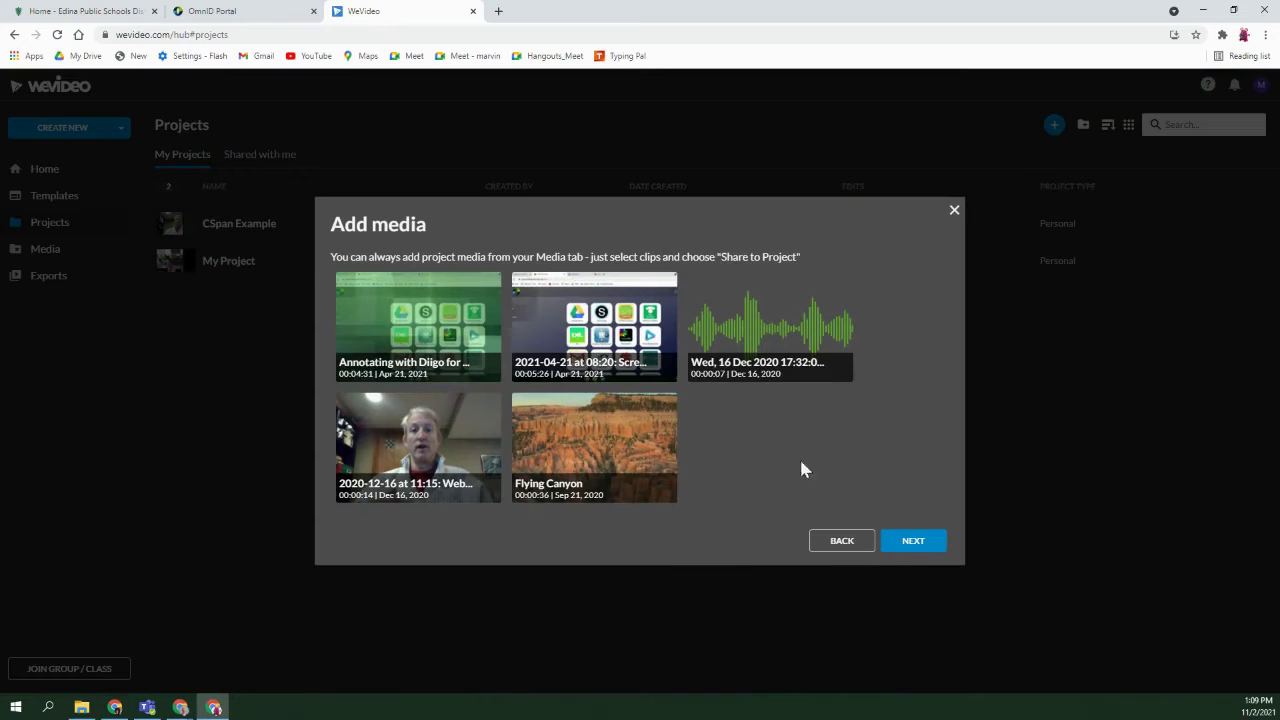
left_click(910, 541)
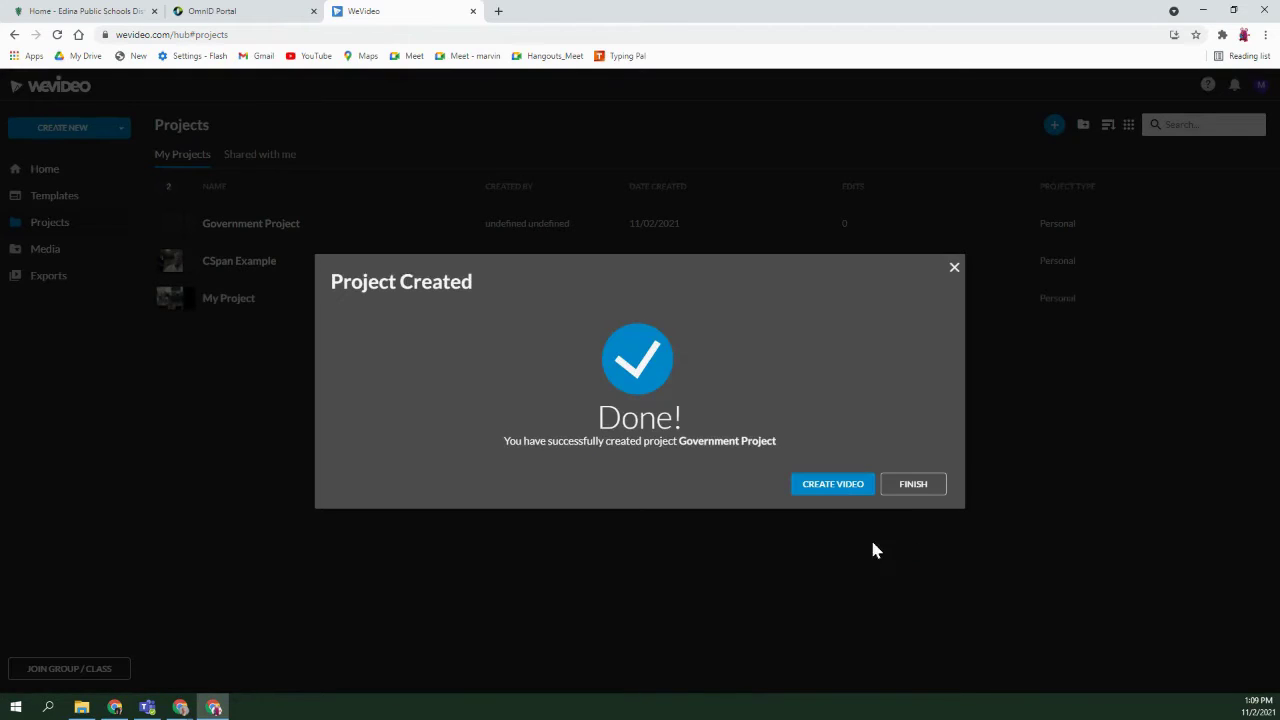
left_click(850, 489)
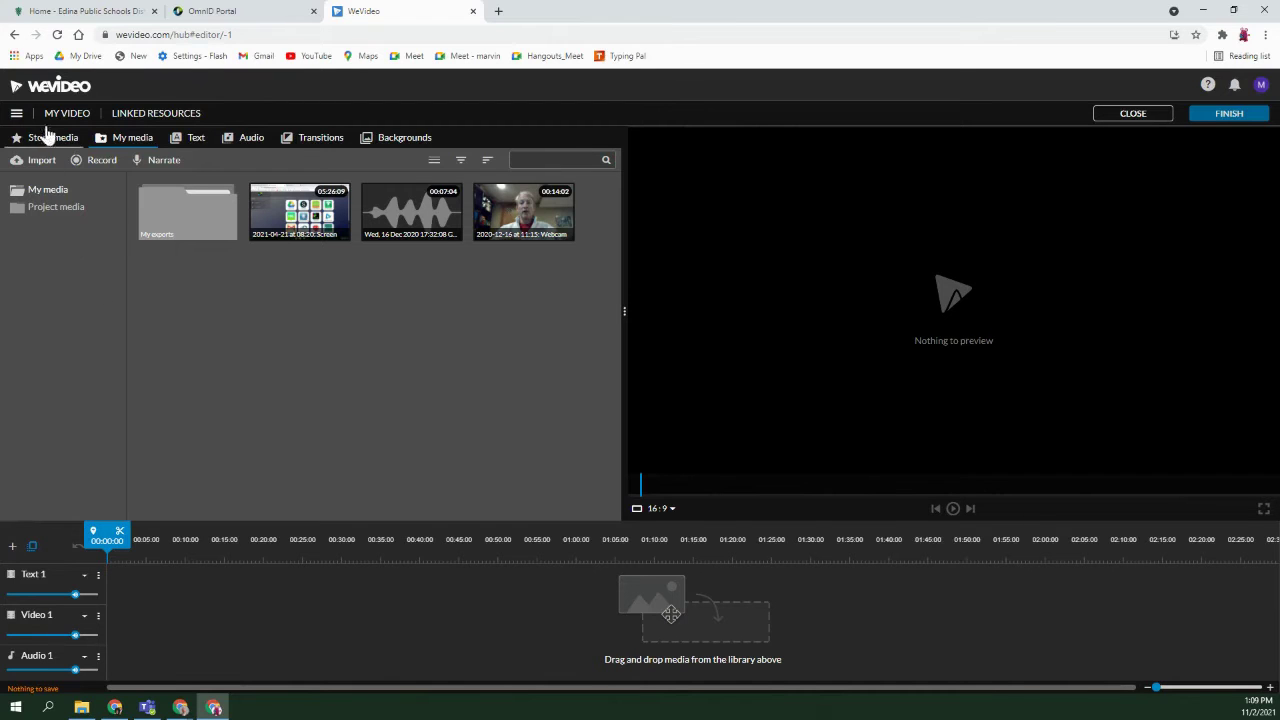
Switch the editor to Storyboard mode and view its recording sources, backgrounds and text titles
left_click(15, 114)
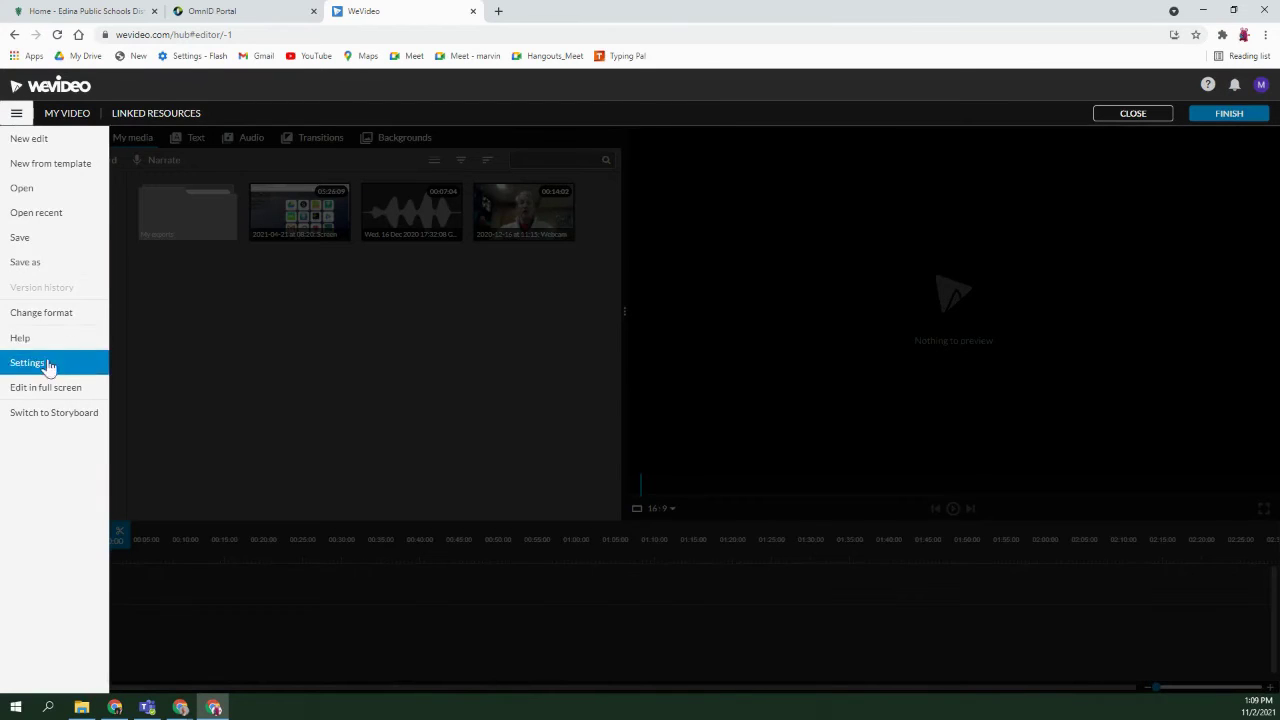
left_click(50, 413)
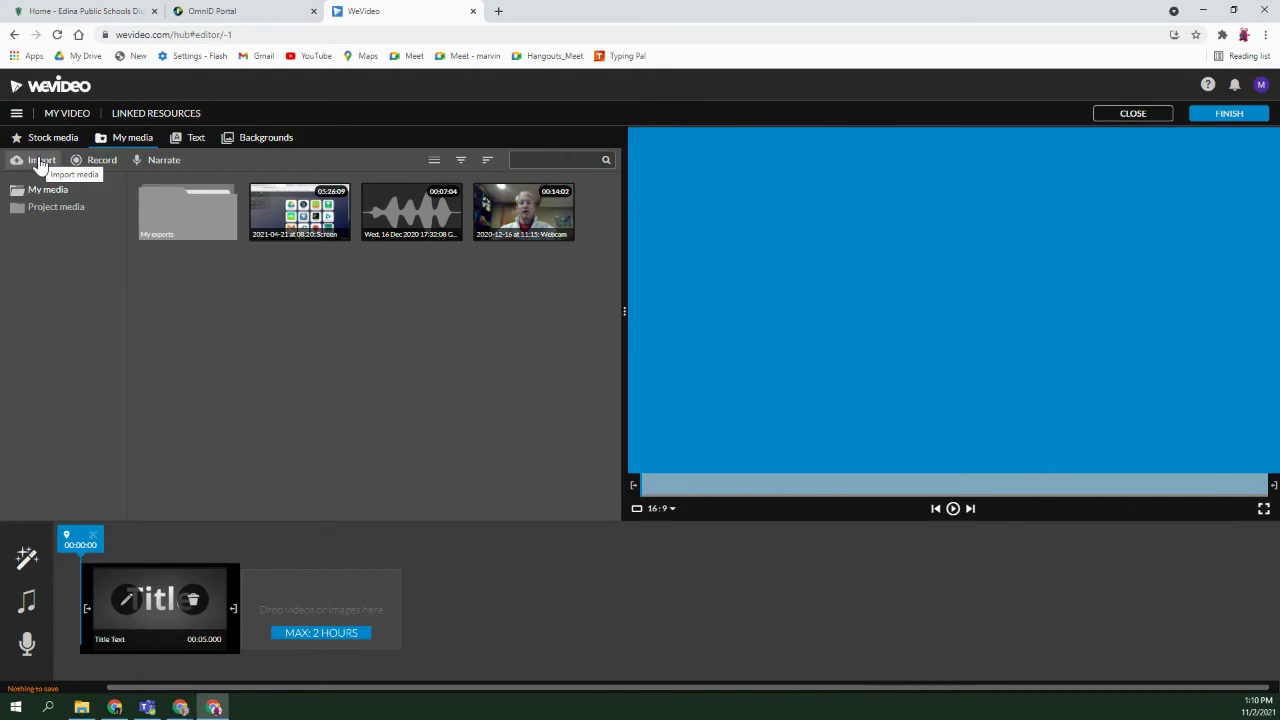
left_click(101, 163)
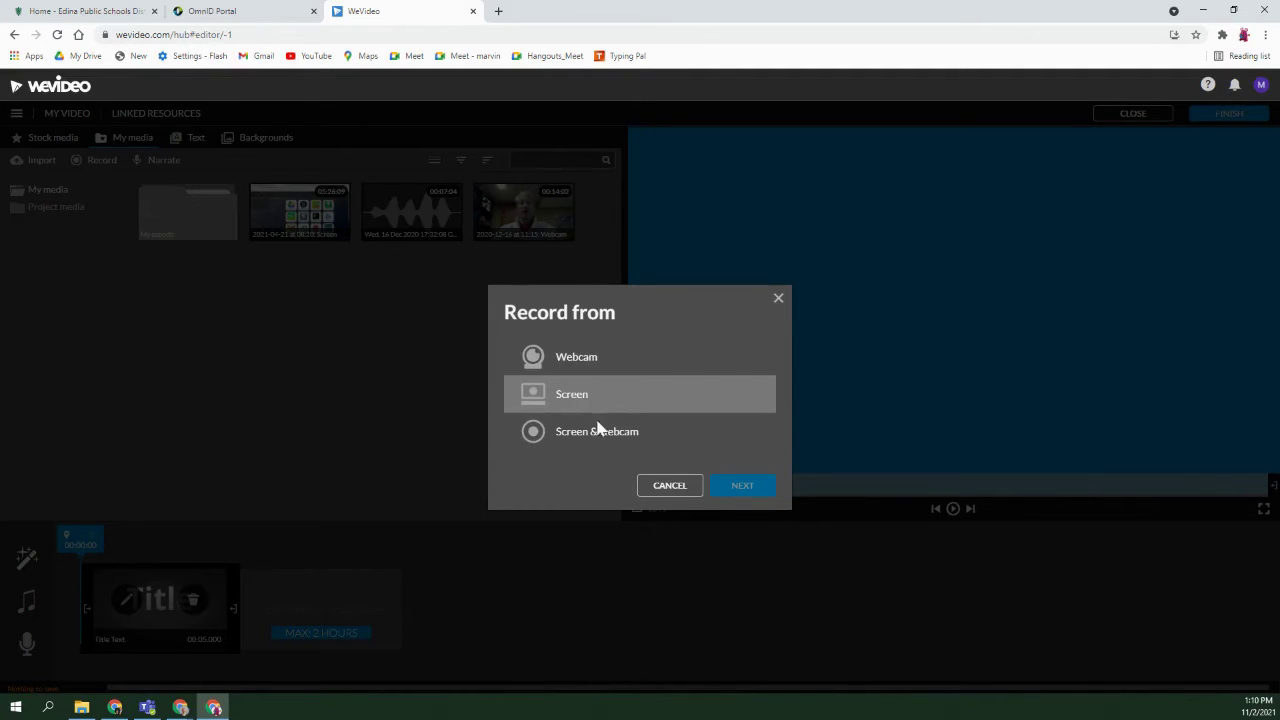
left_click(646, 487)
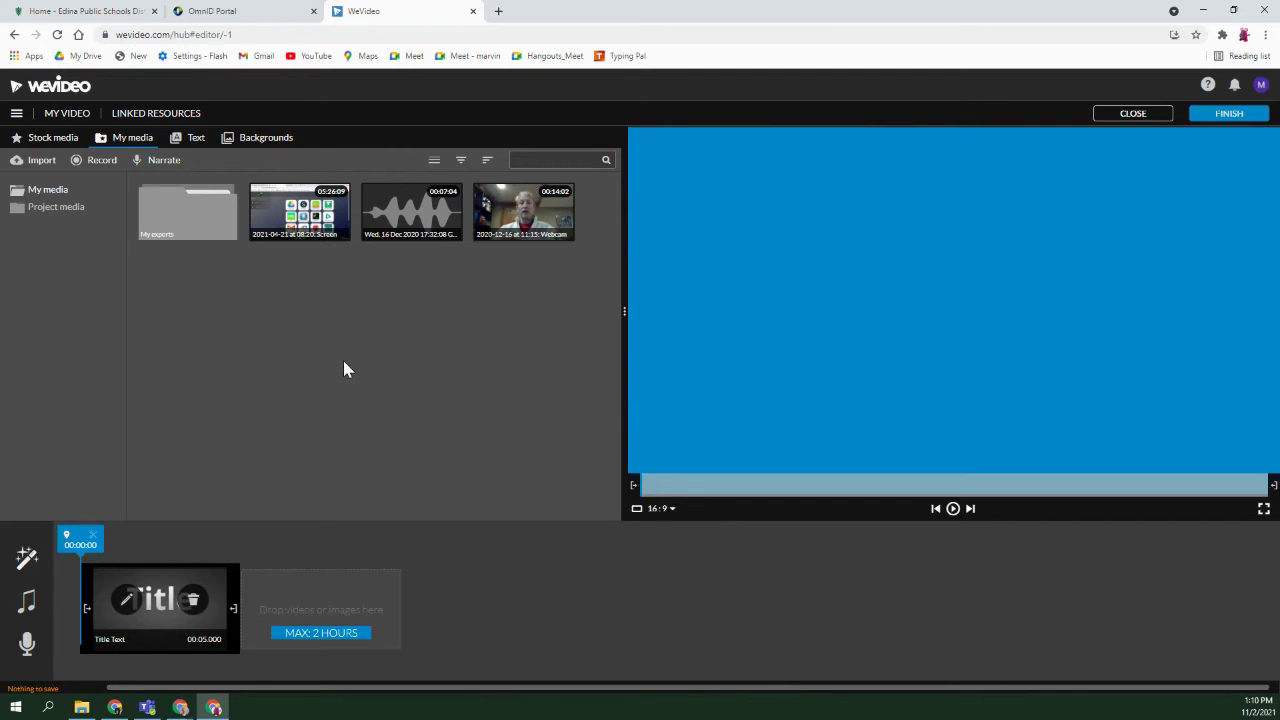
left_click(270, 145)
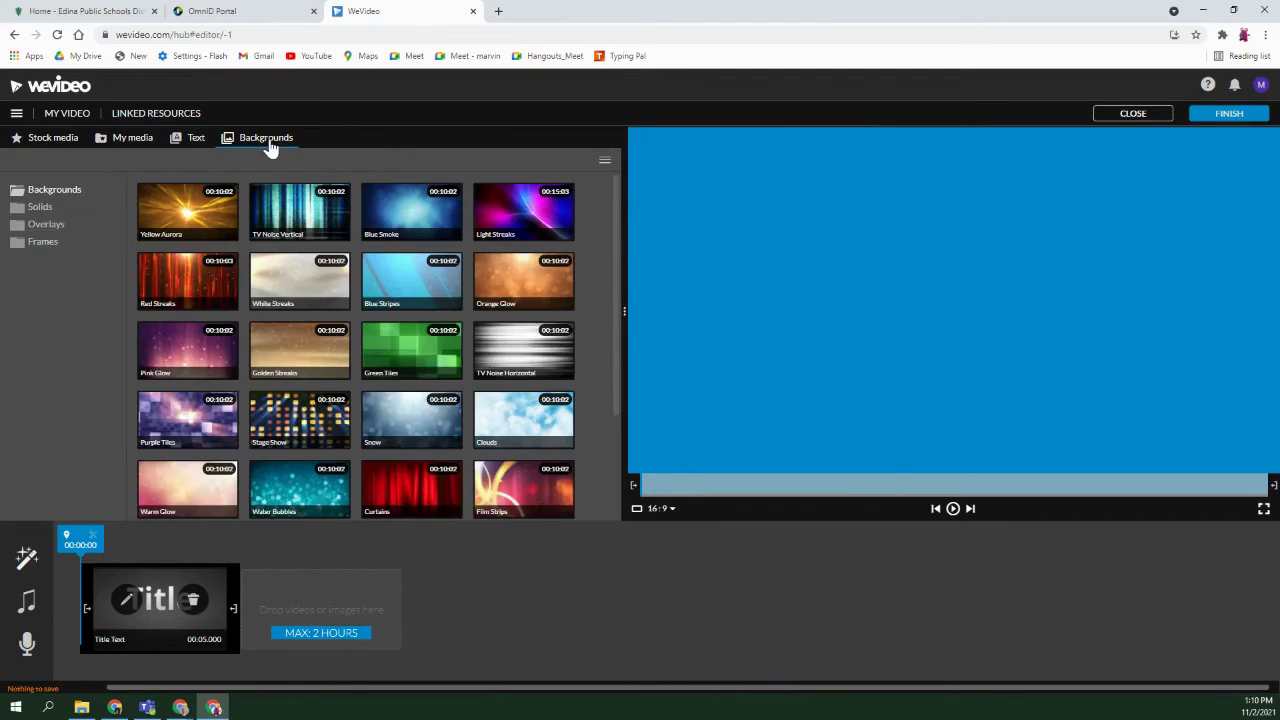
left_click(200, 141)
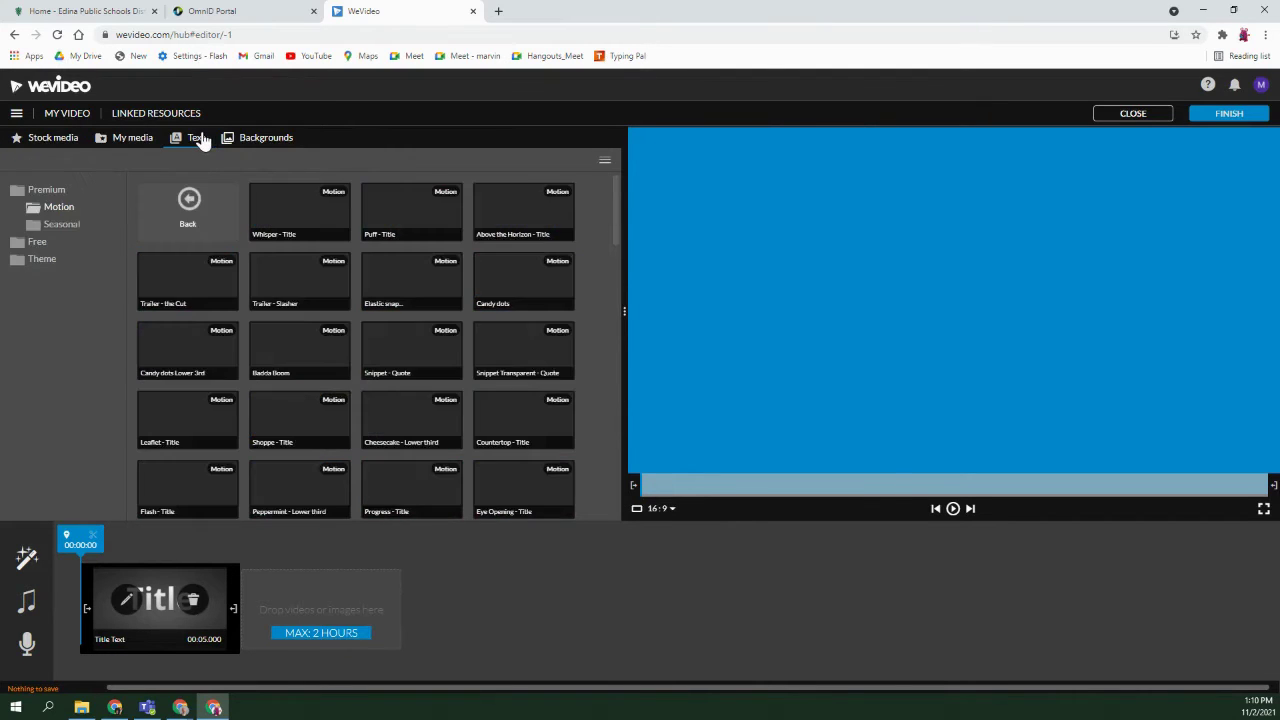
Return the editor to Timeline mode, accepting removal of the theme, and delete the leftover clip from the Video 1 track
left_click(16, 113)
left_click(42, 413)
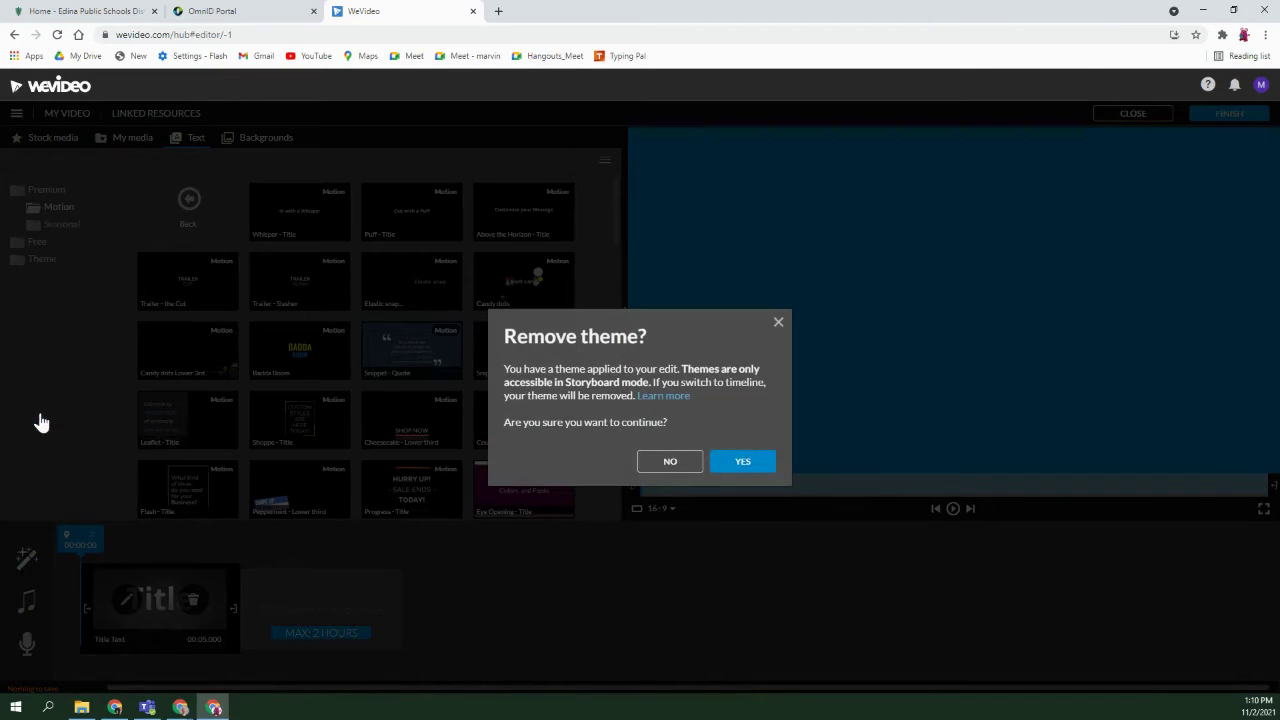
left_click(729, 465)
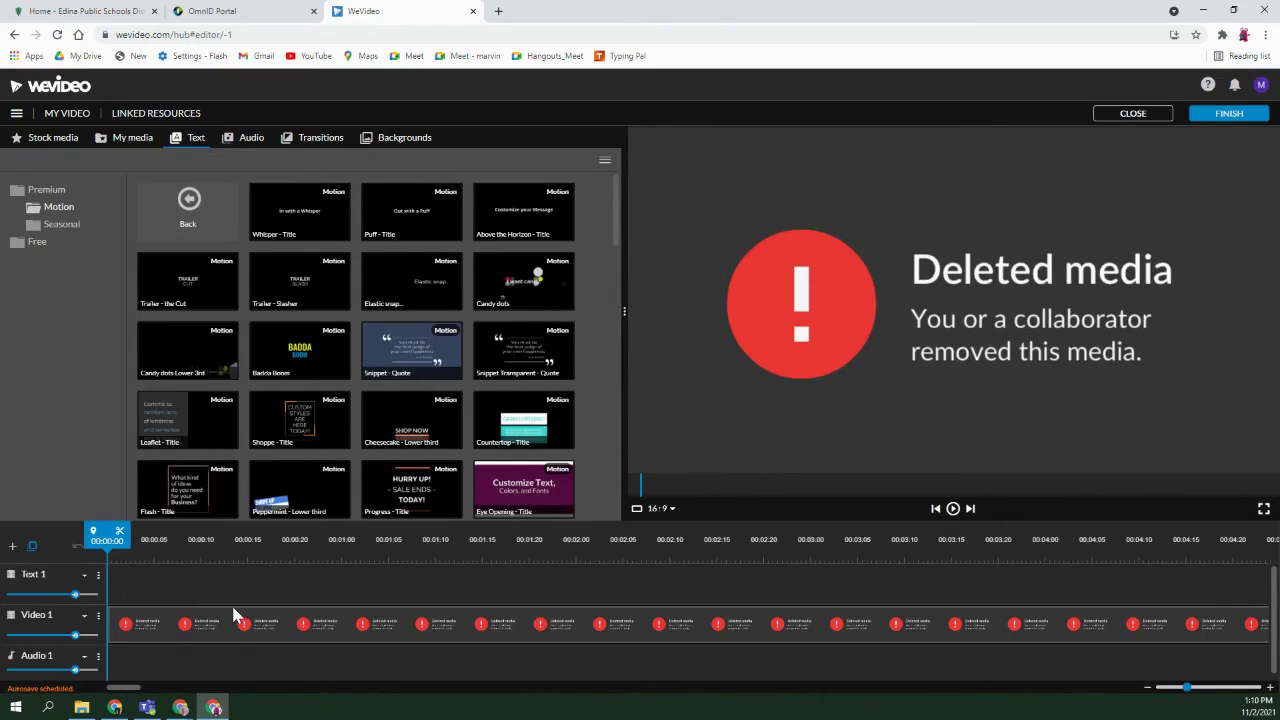
left_click(209, 626)
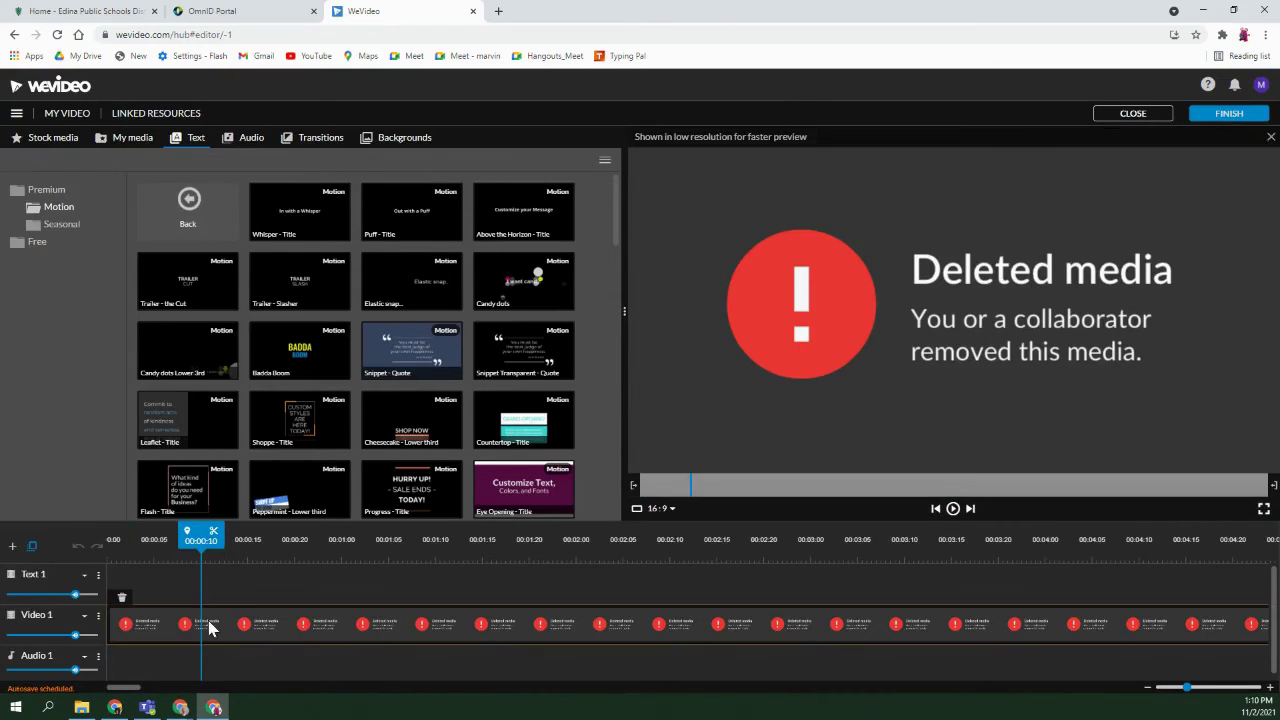
left_click(120, 599)
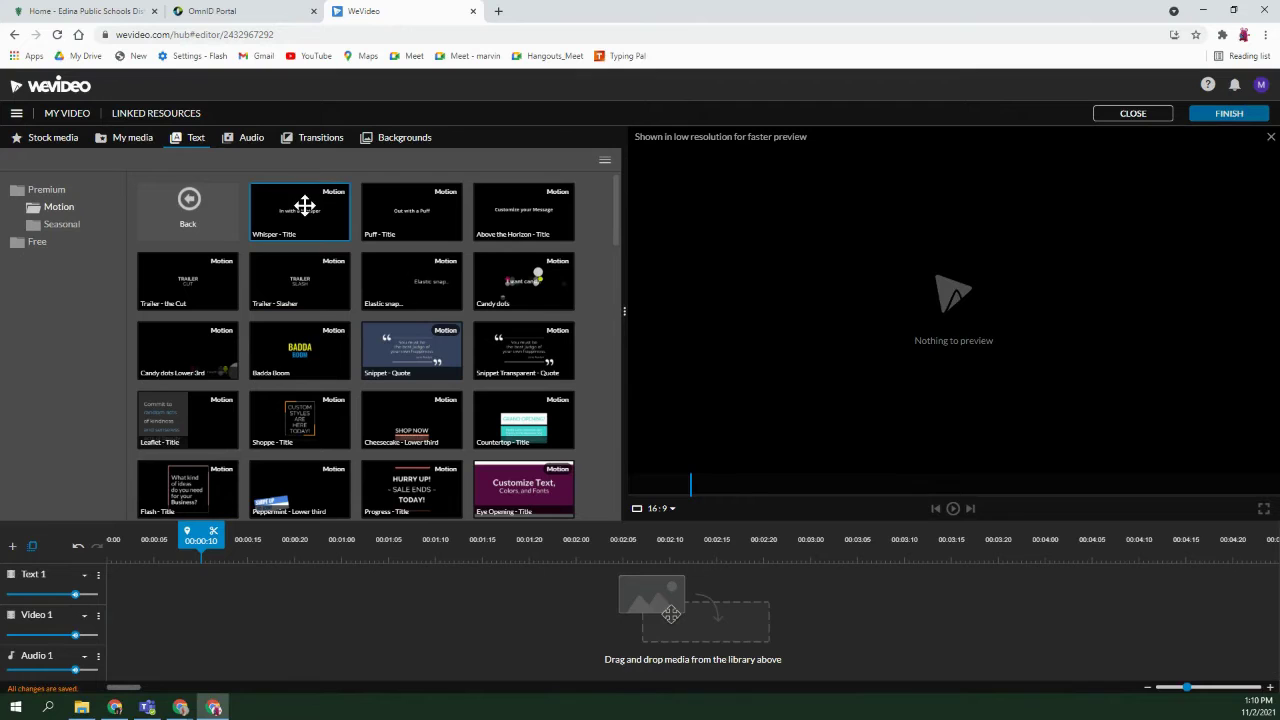
Preview the free music track Upbeat Happy Folk Acoustic 2 and place it at the start of the Audio 1 track
left_click(250, 138)
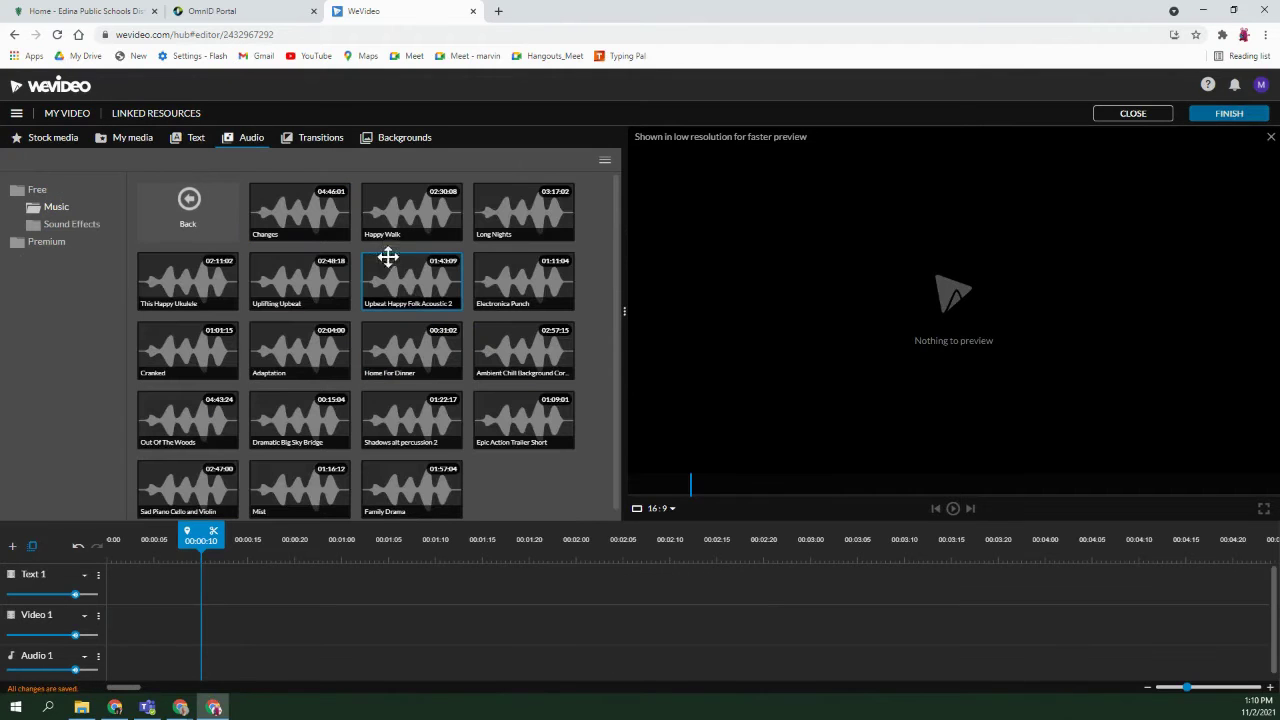
left_click(414, 300)
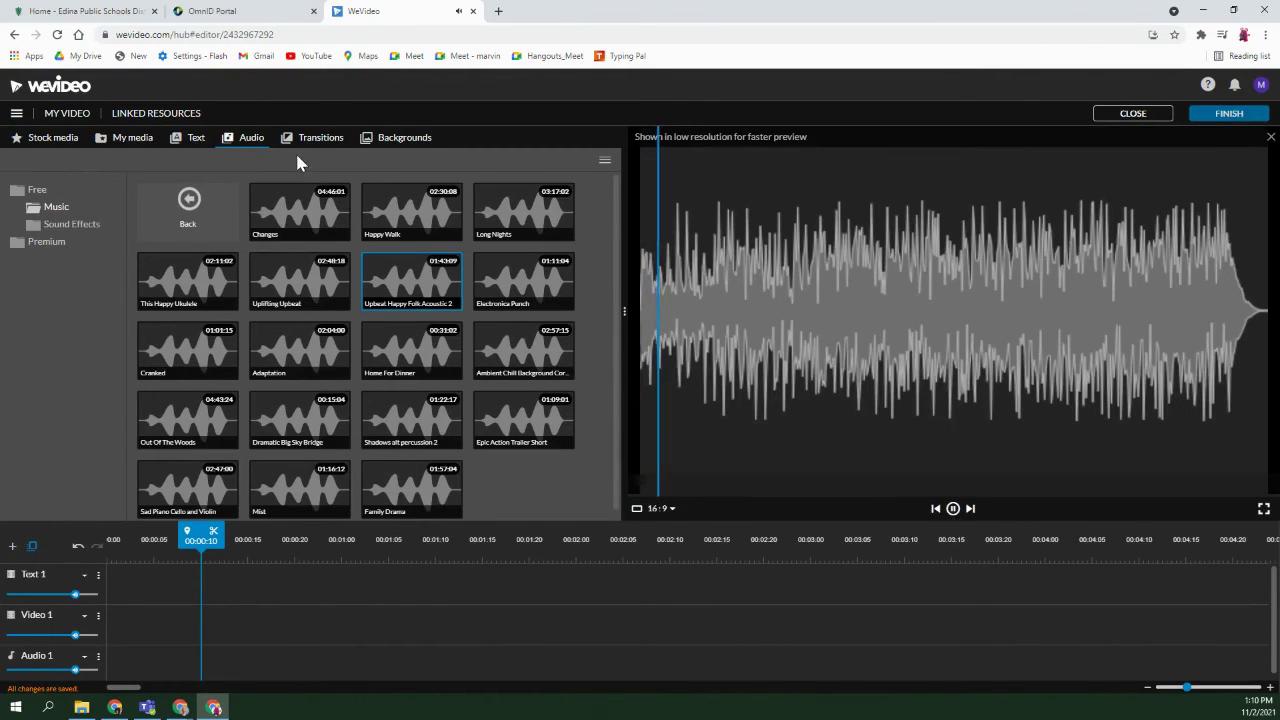
left_click(953, 509)
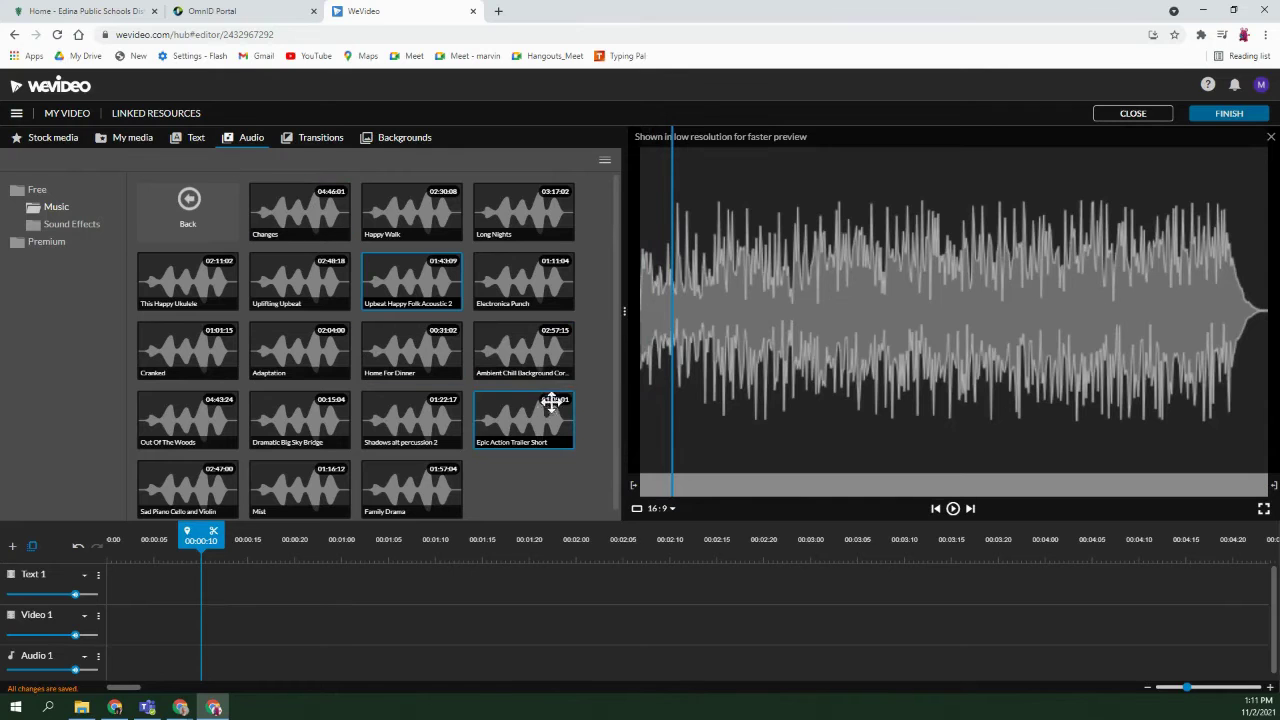
left_click_drag(420, 280, 130, 655)
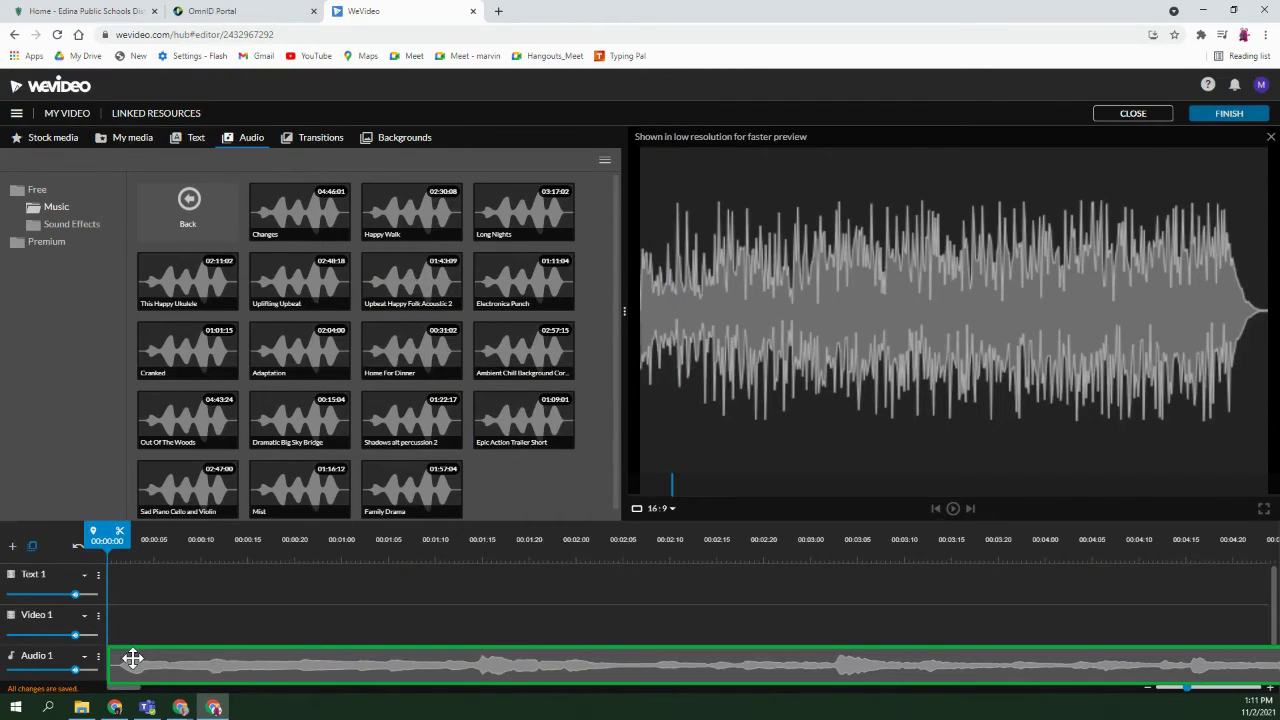
left_click(753, 632)
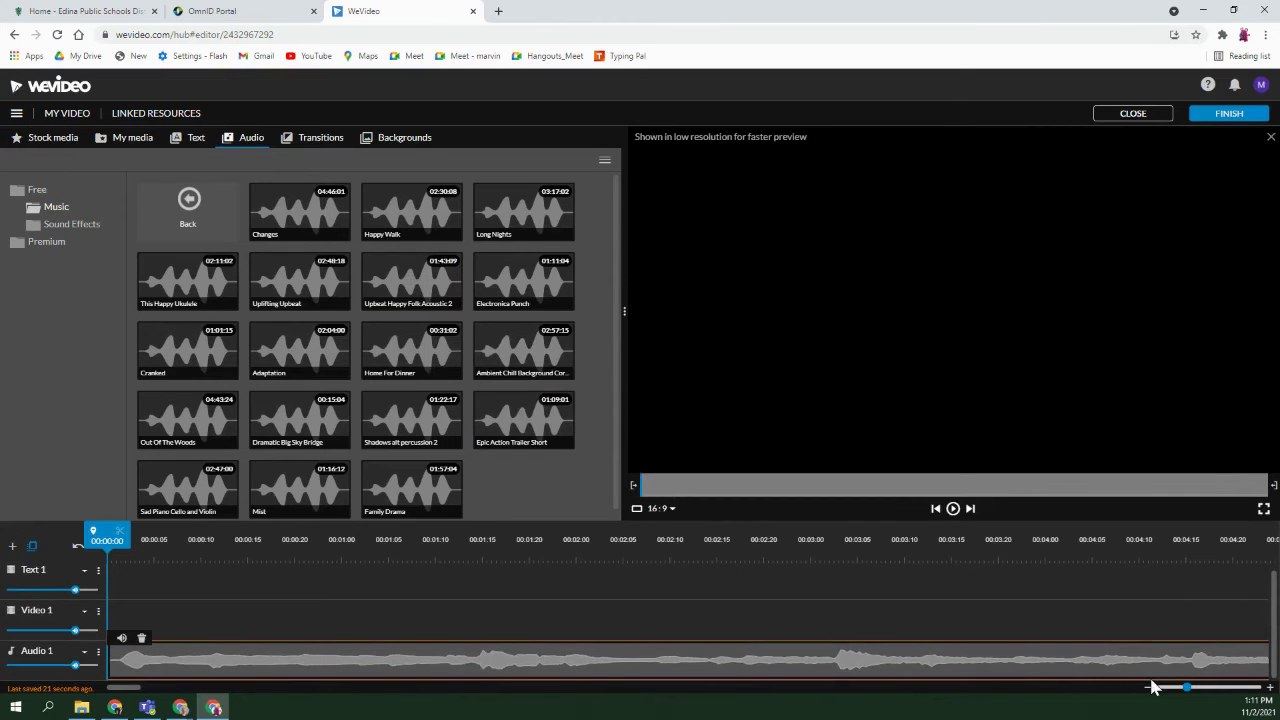
Trim the end of the music clip on Audio 1 to about 00:04:19
left_click_drag(1187, 686, 1156, 687)
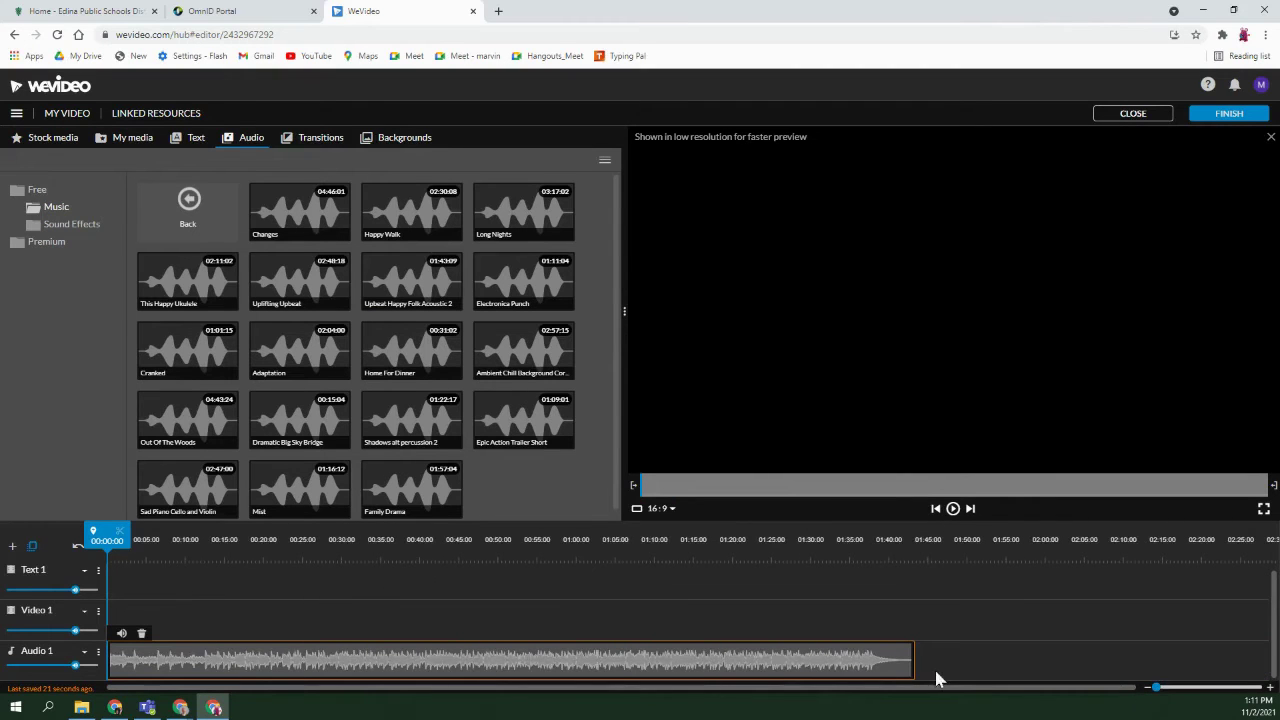
left_click_drag(908, 654, 141, 650)
left_click_drag(140, 650, 140, 650)
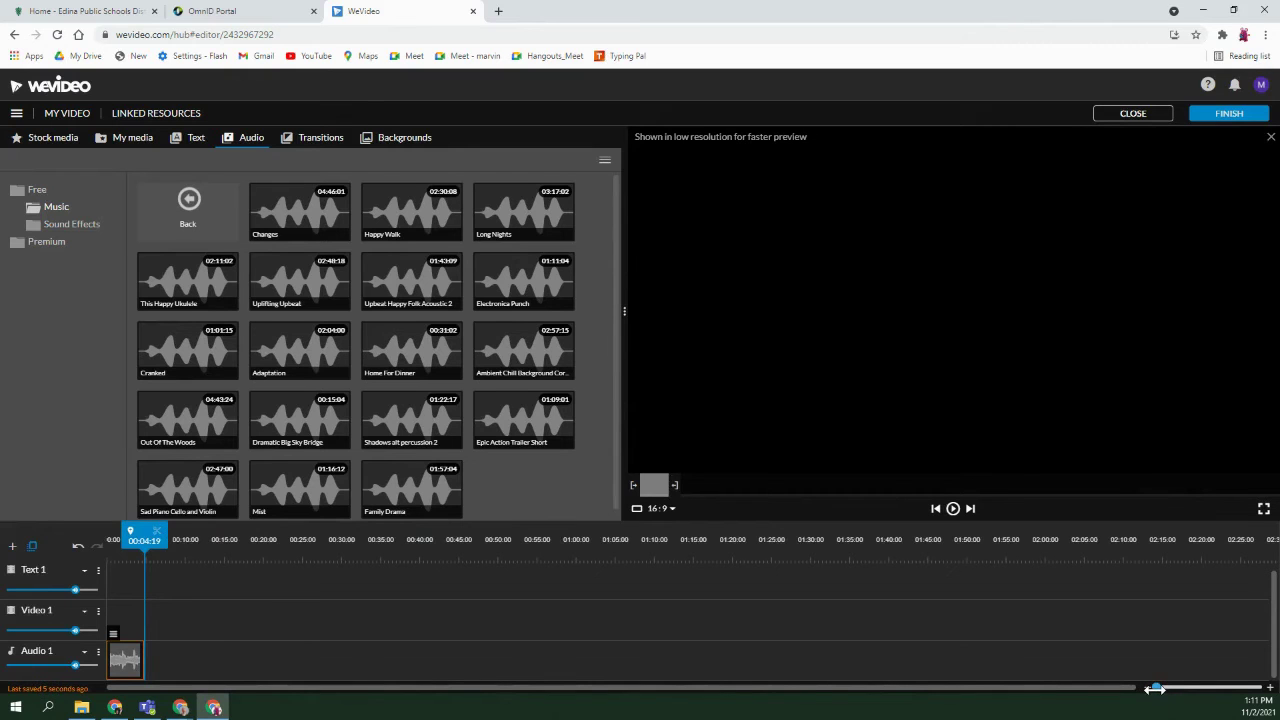
Add volume points near both ends of the music clip and lower its start and end points to form a fade-in and fade-out
left_click_drag(1155, 689, 1160, 689)
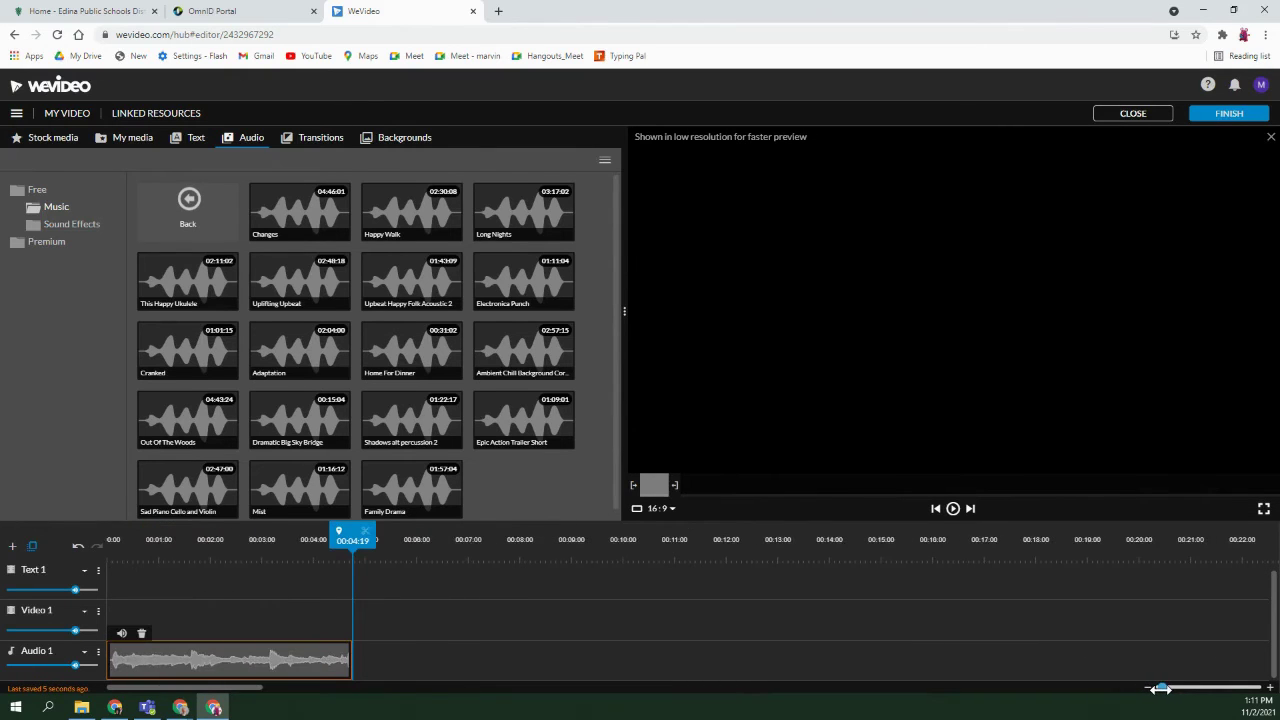
left_click(122, 634)
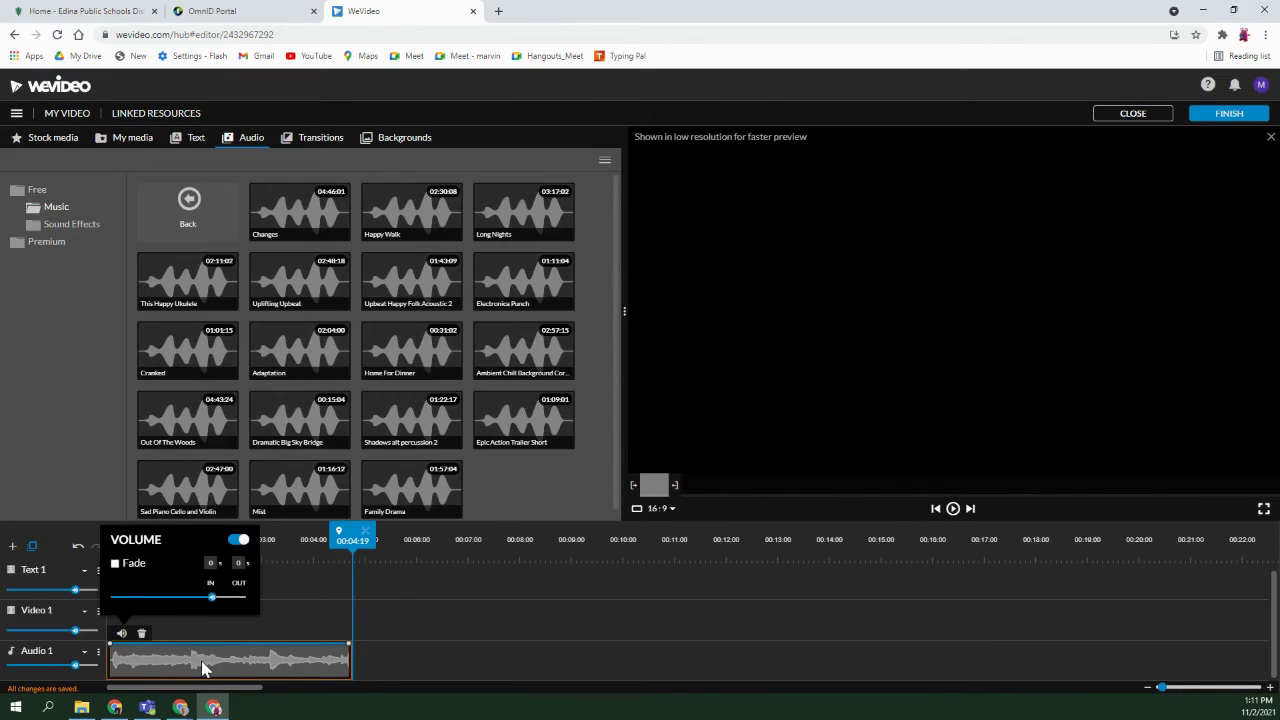
left_click(140, 644)
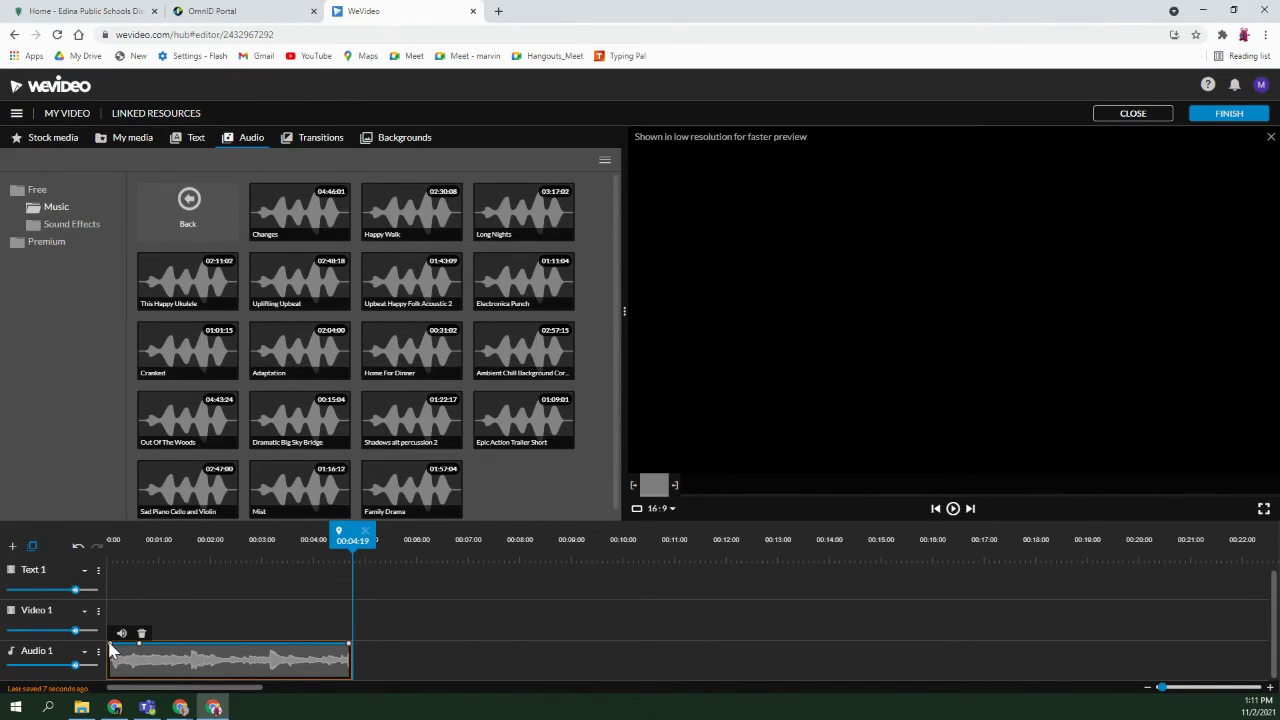
left_click_drag(111, 648, 112, 688)
left_click(323, 644)
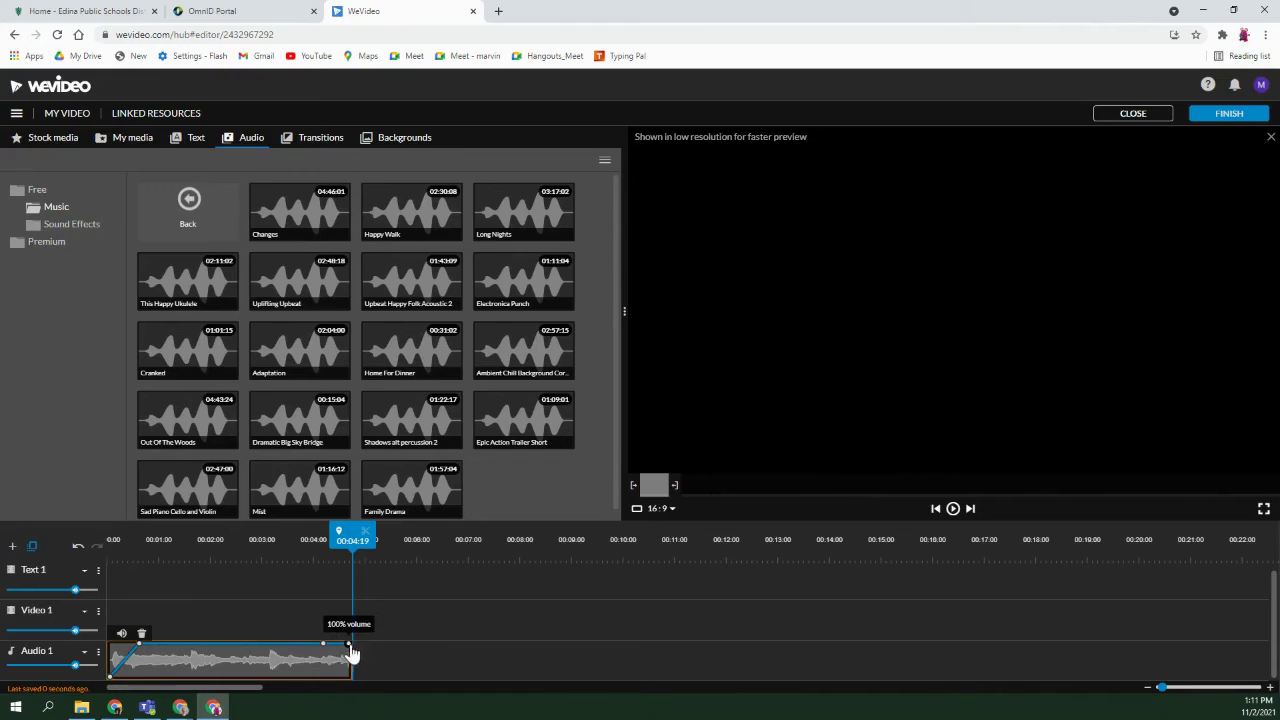
left_click_drag(348, 648, 352, 690)
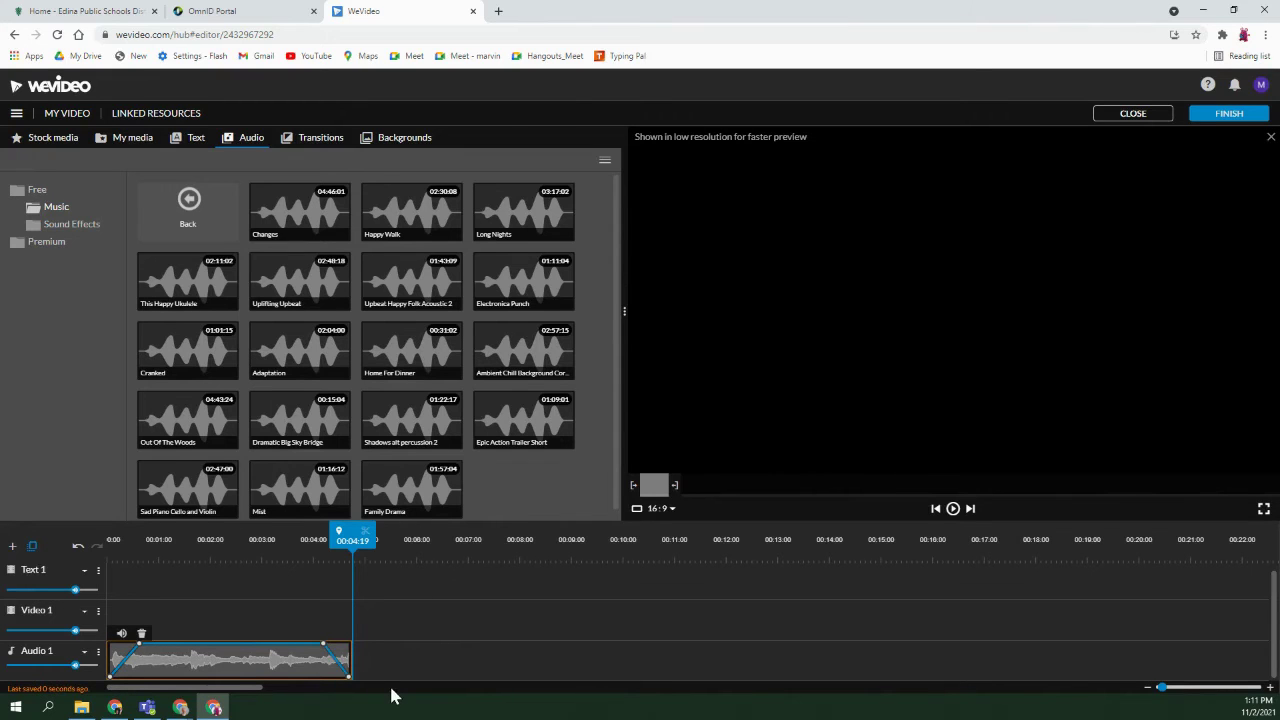
Place the free static Basic text title at the start of the Video 1 track and trim its end to 00:04:19
left_click(202, 141)
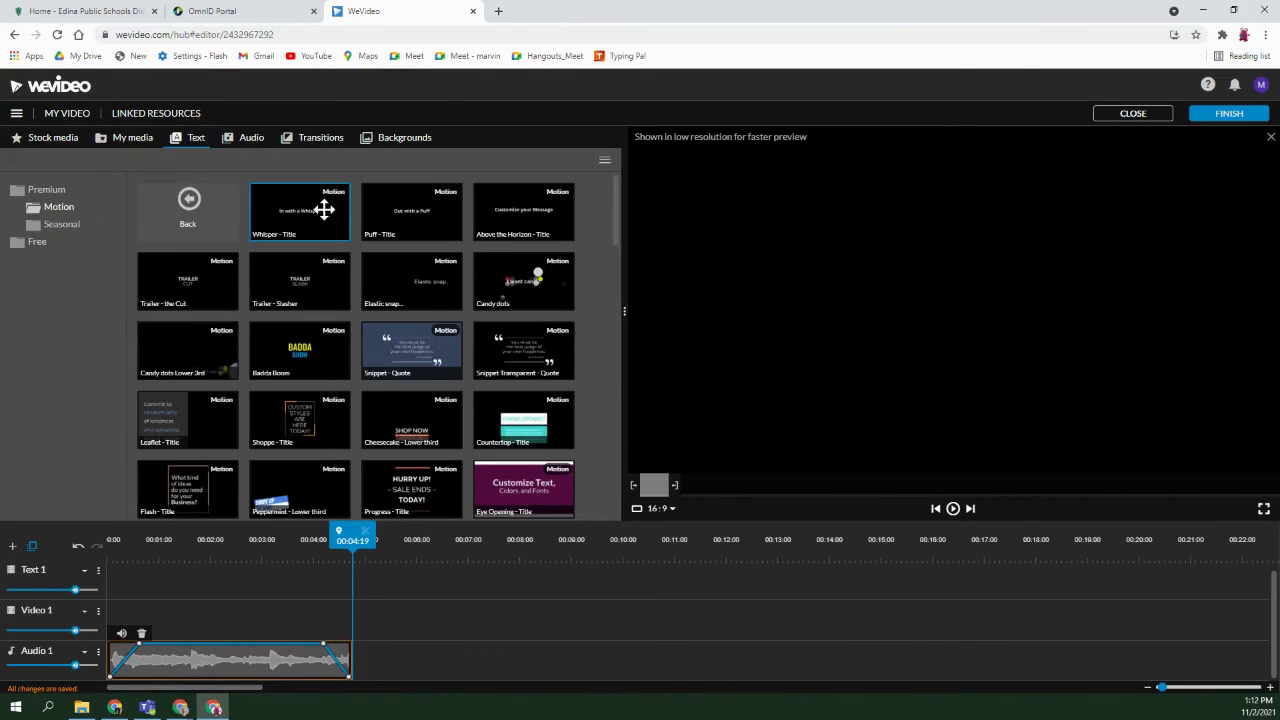
left_click(40, 243)
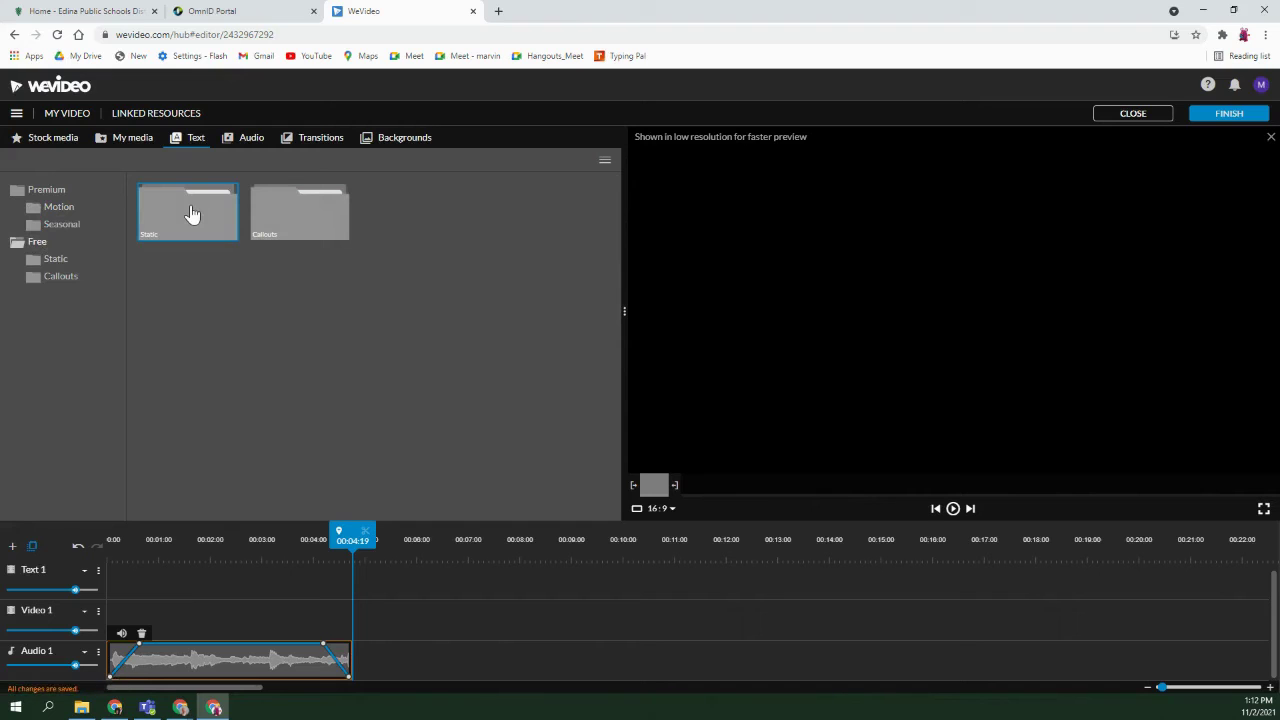
left_click(192, 214)
left_click_drag(301, 199, 119, 610)
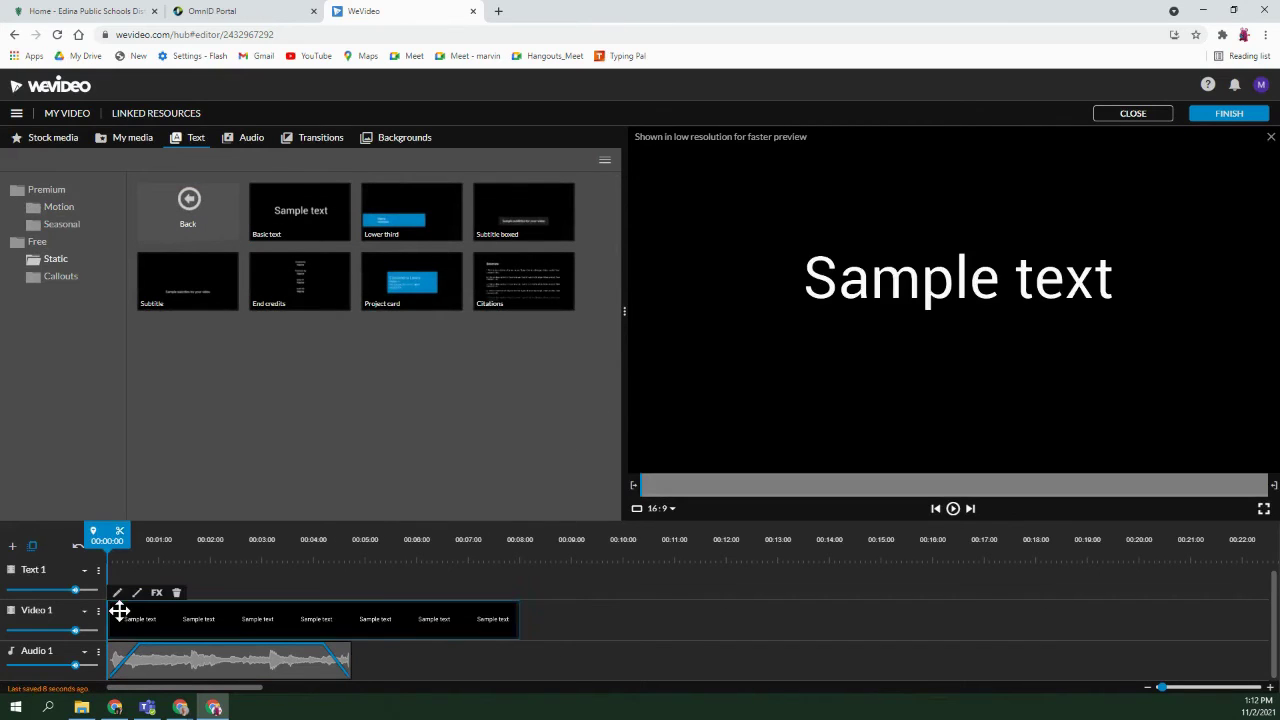
left_click_drag(517, 620, 350, 621)
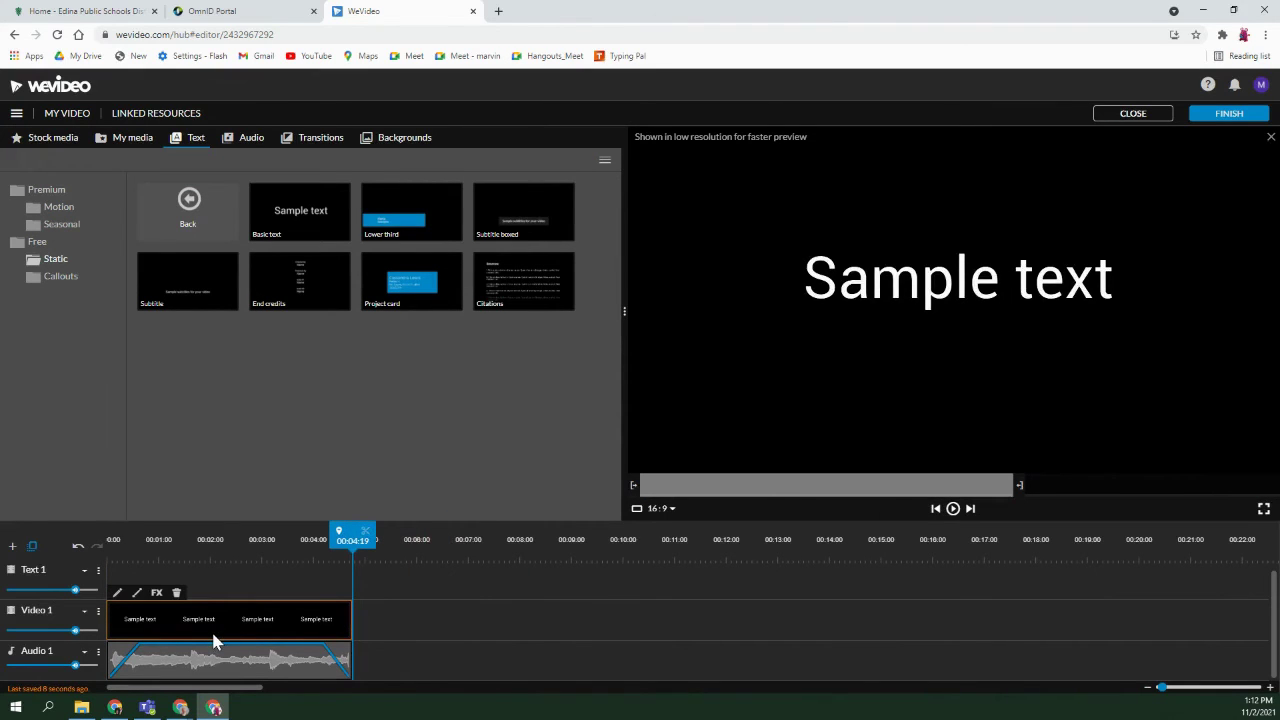
Open the title clip for editing and replace its sample text with "My Government Project"
left_click(117, 593)
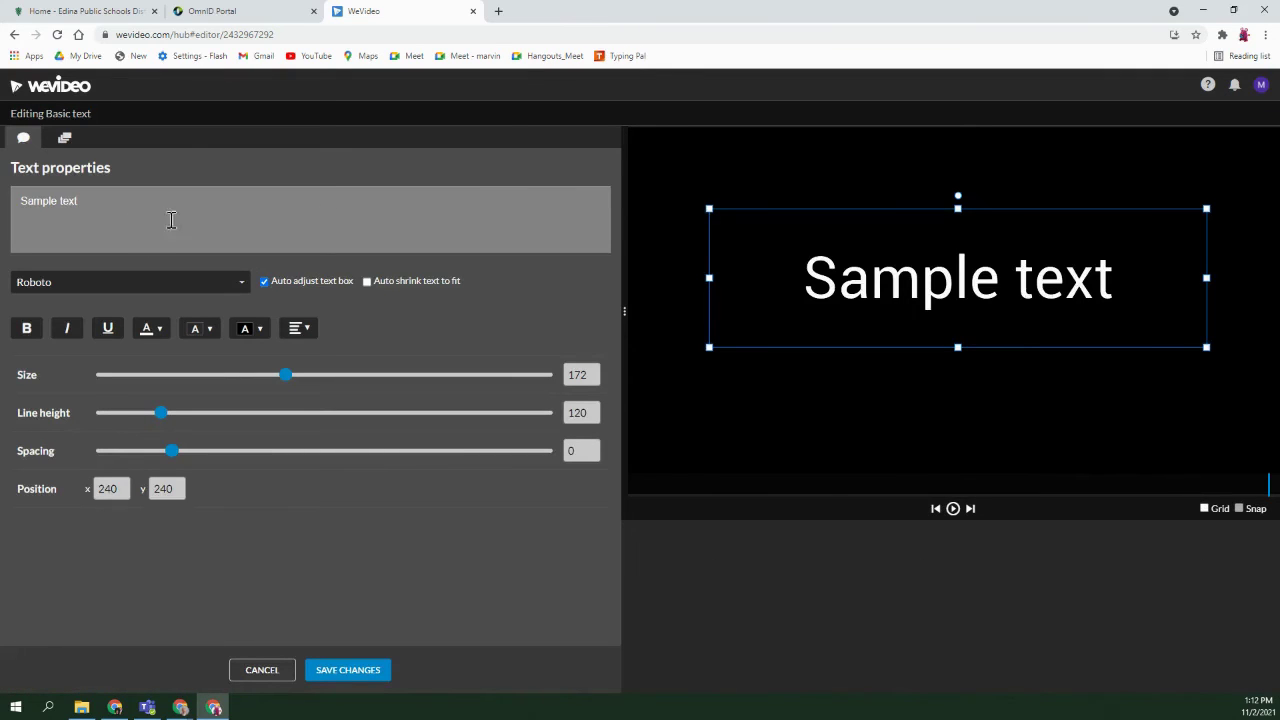
triple_click(72, 200)
key("BackSpace")
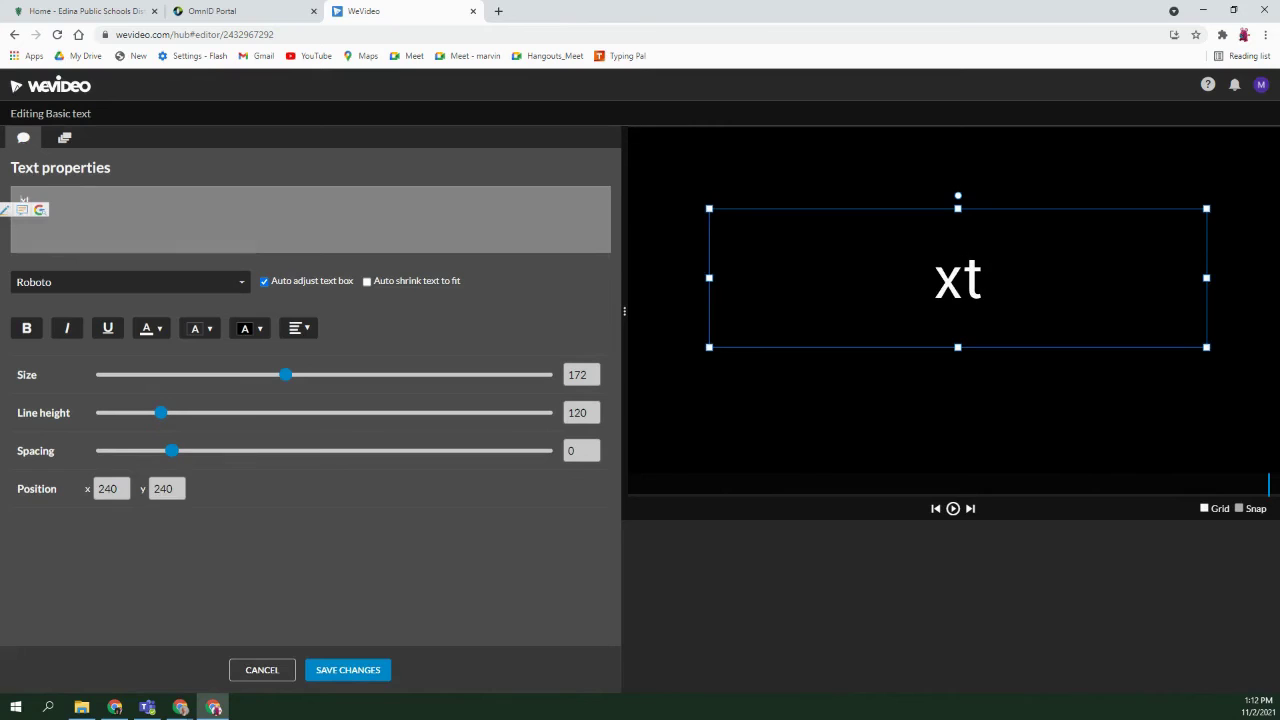
key("ctrl+a")
type("N")
key("BackSpace")
type("My Government Project")
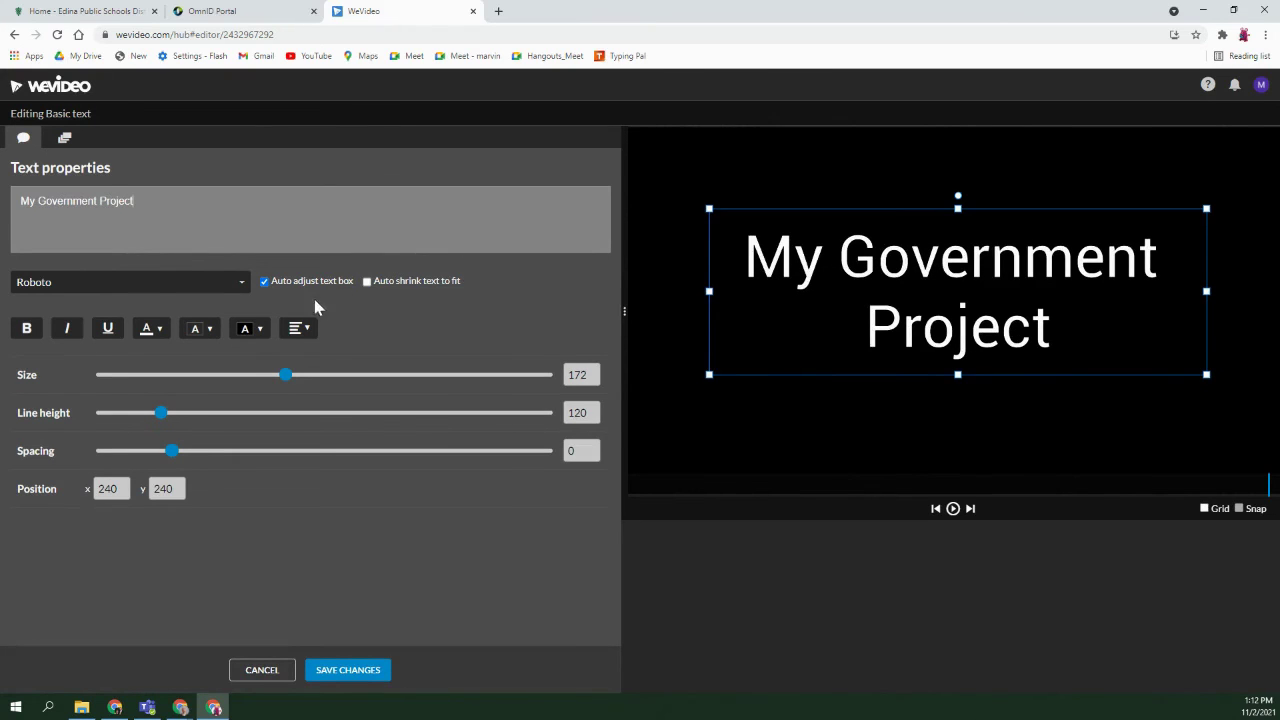
Set the title's font to Bangers and its size to 184, and save the text changes
left_click(203, 290)
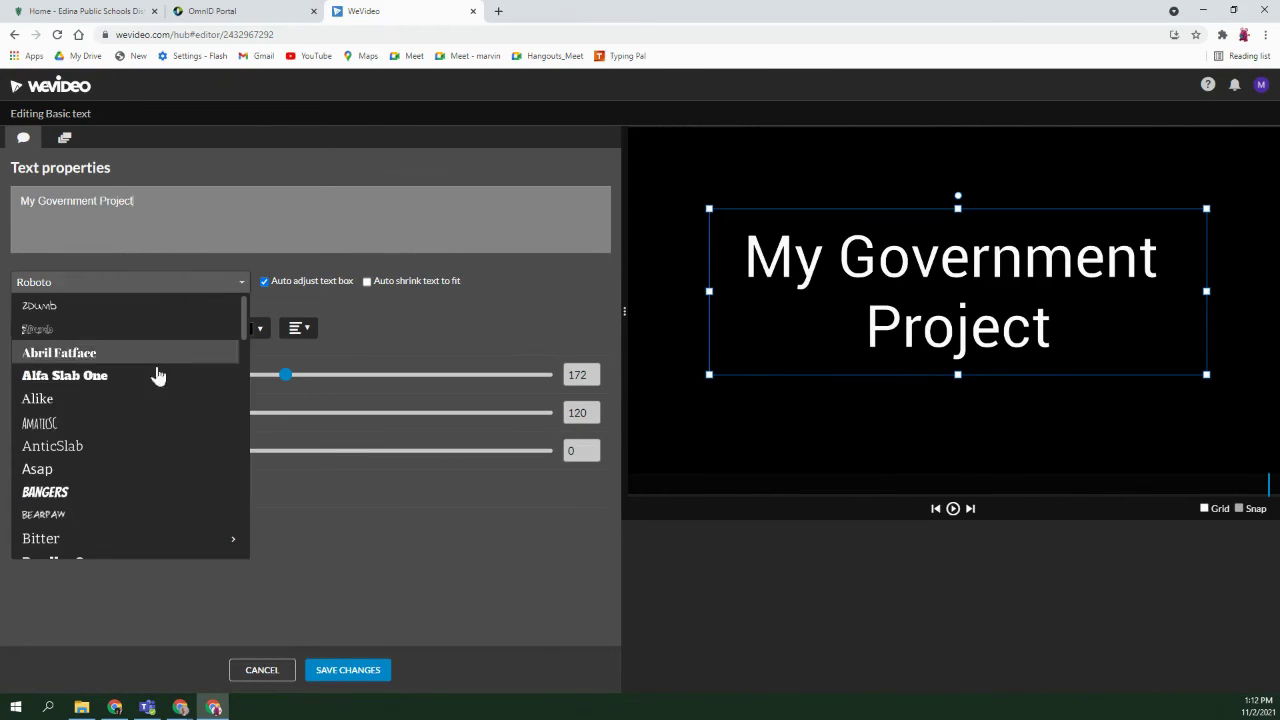
left_click(93, 493)
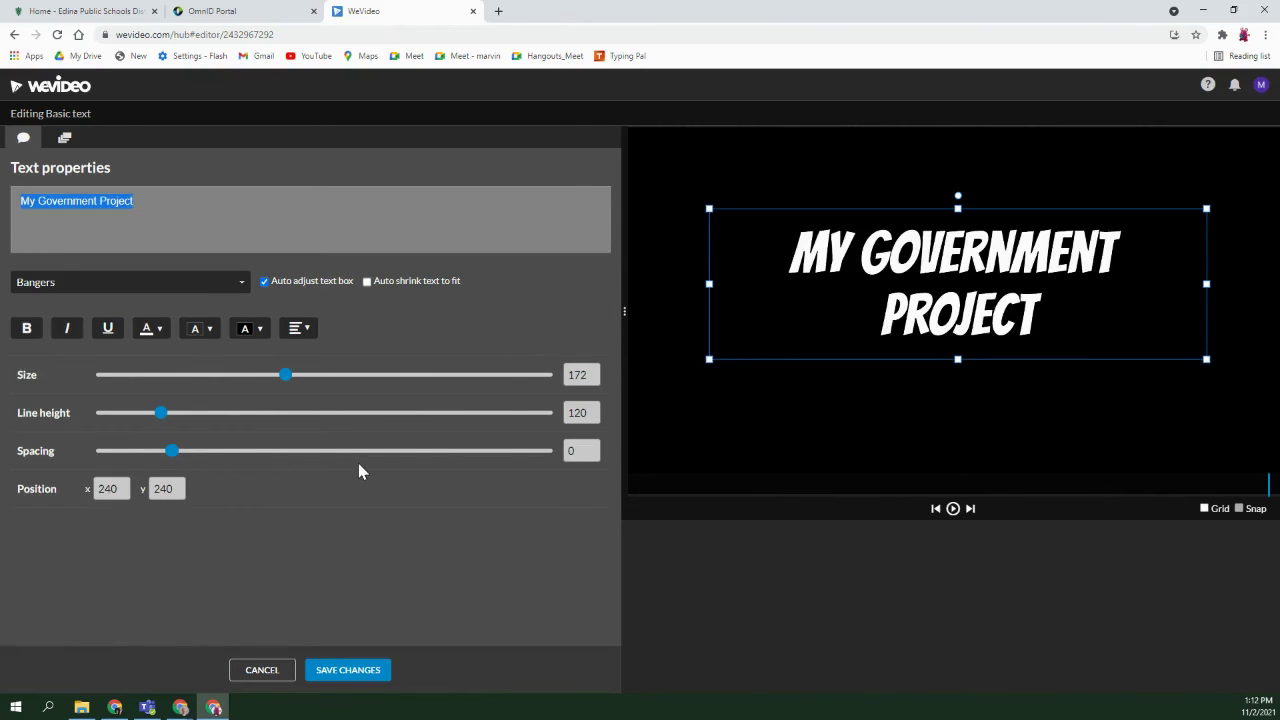
mouse_move(286, 377)
left_mouse_down()
mouse_move(205, 380)
mouse_move(300, 388)
left_mouse_up()
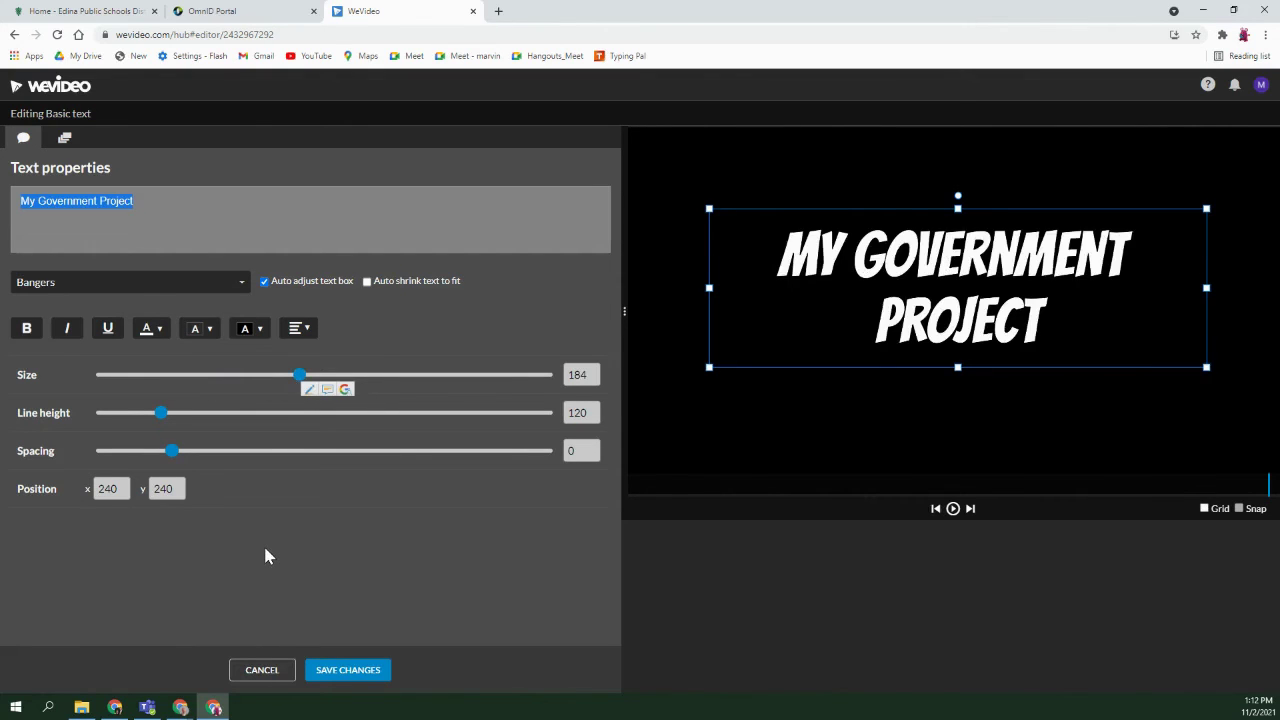
left_click(298, 329)
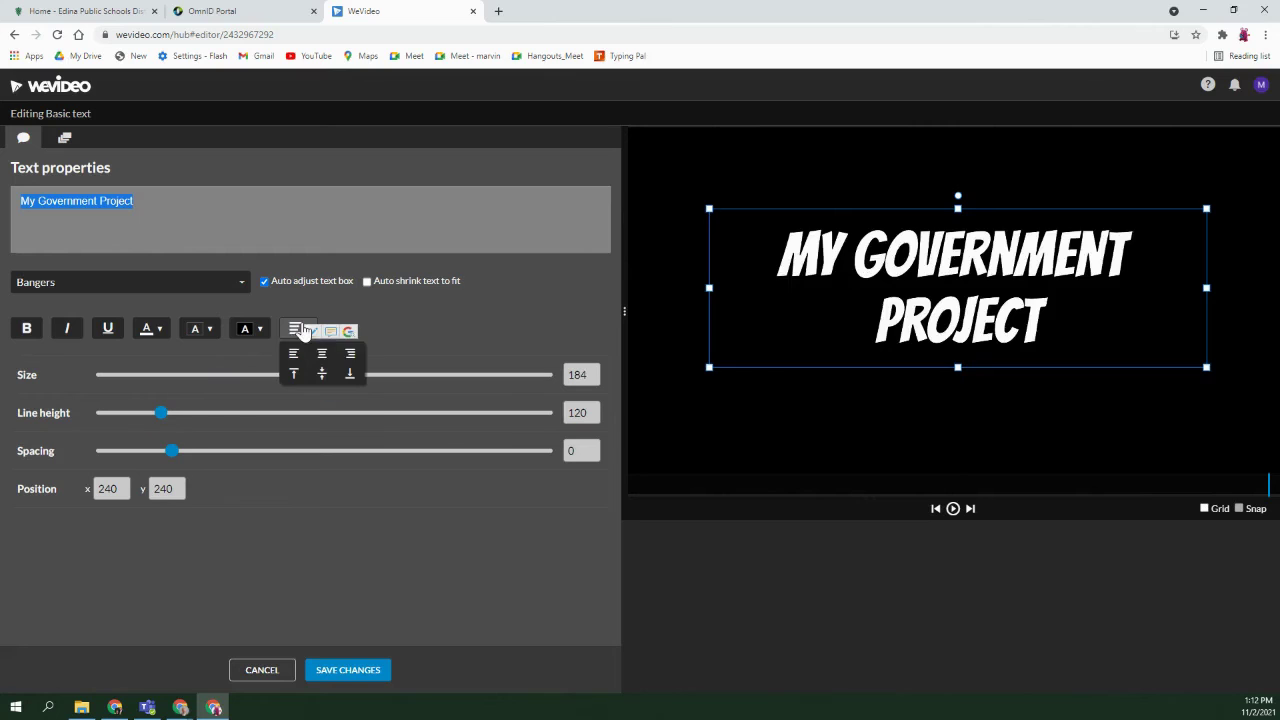
left_click(358, 677)
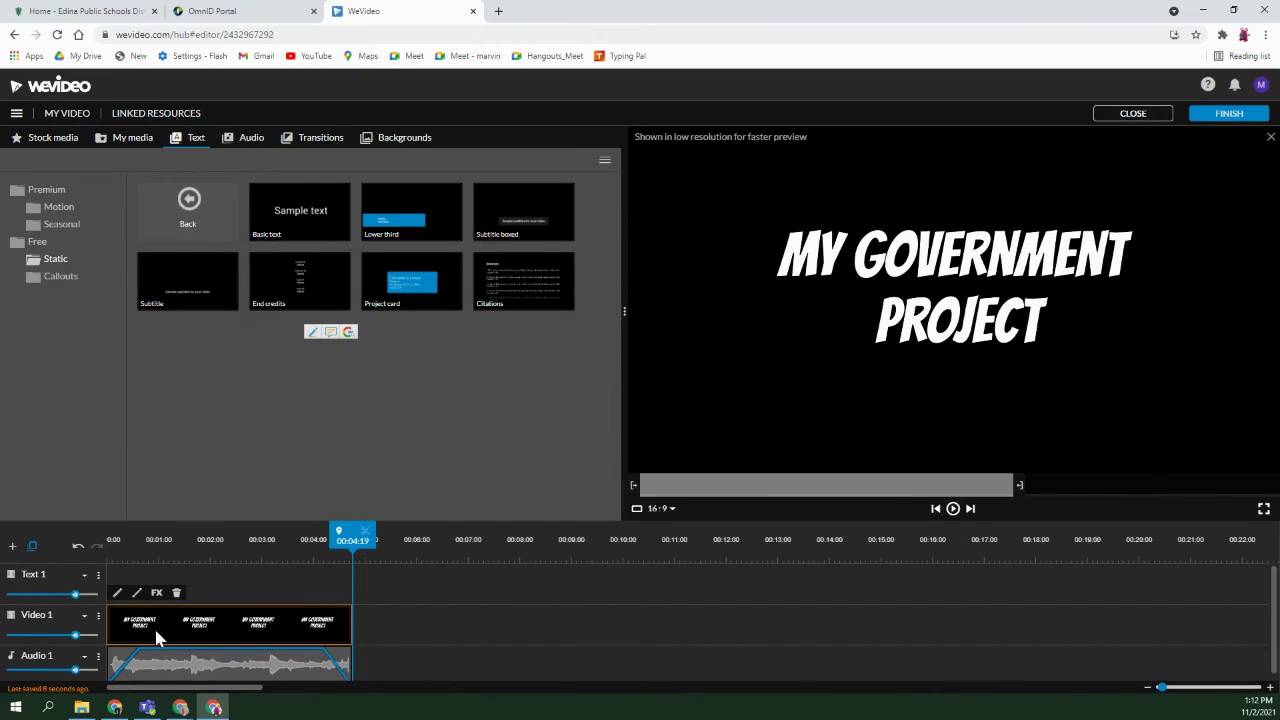
Move the title to the Text 1 track and place the Blue Stripes background beneath it on Video 1, trimmed to 00:04:19
left_click_drag(157, 638, 152, 580)
left_click(400, 142)
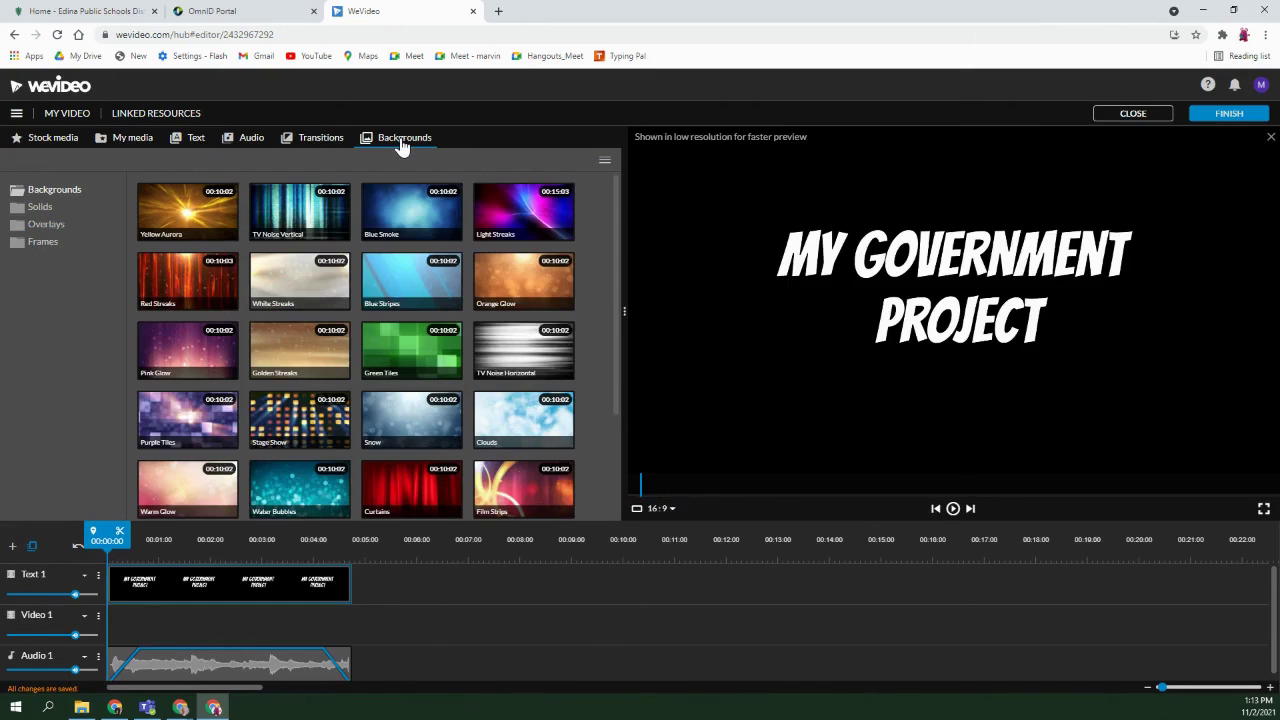
left_click_drag(410, 285, 129, 623)
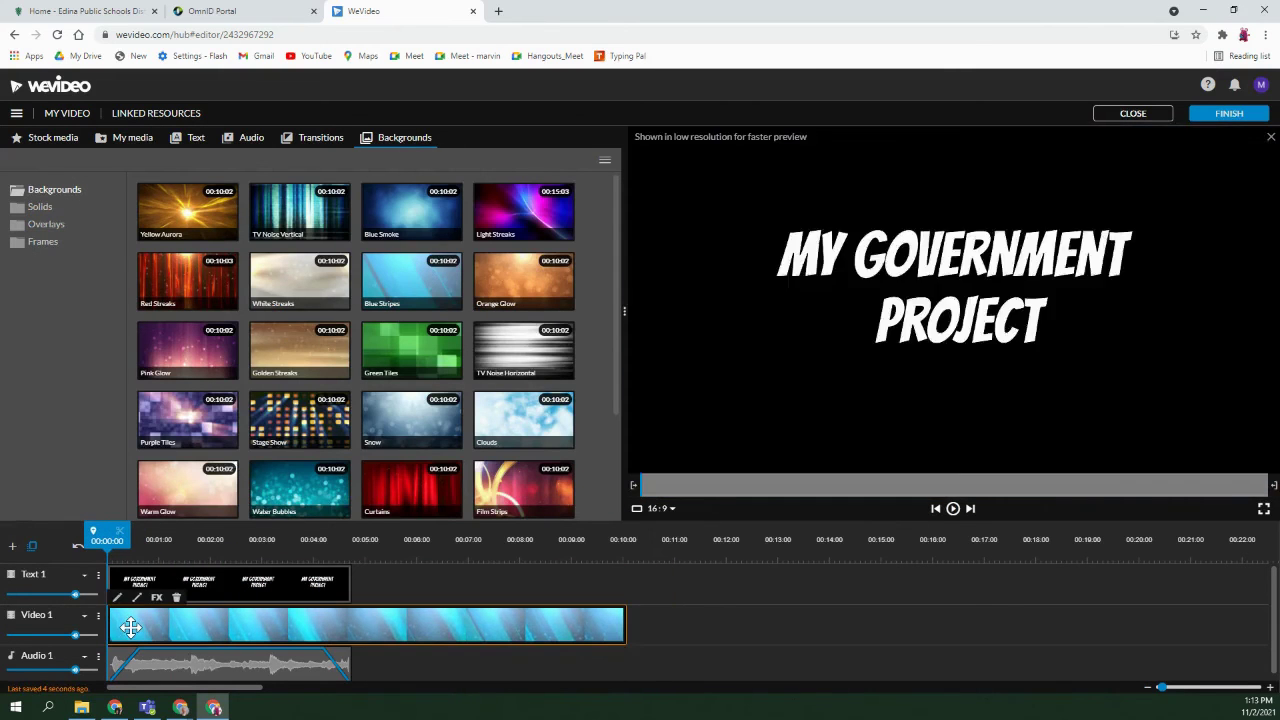
left_click_drag(625, 627, 352, 627)
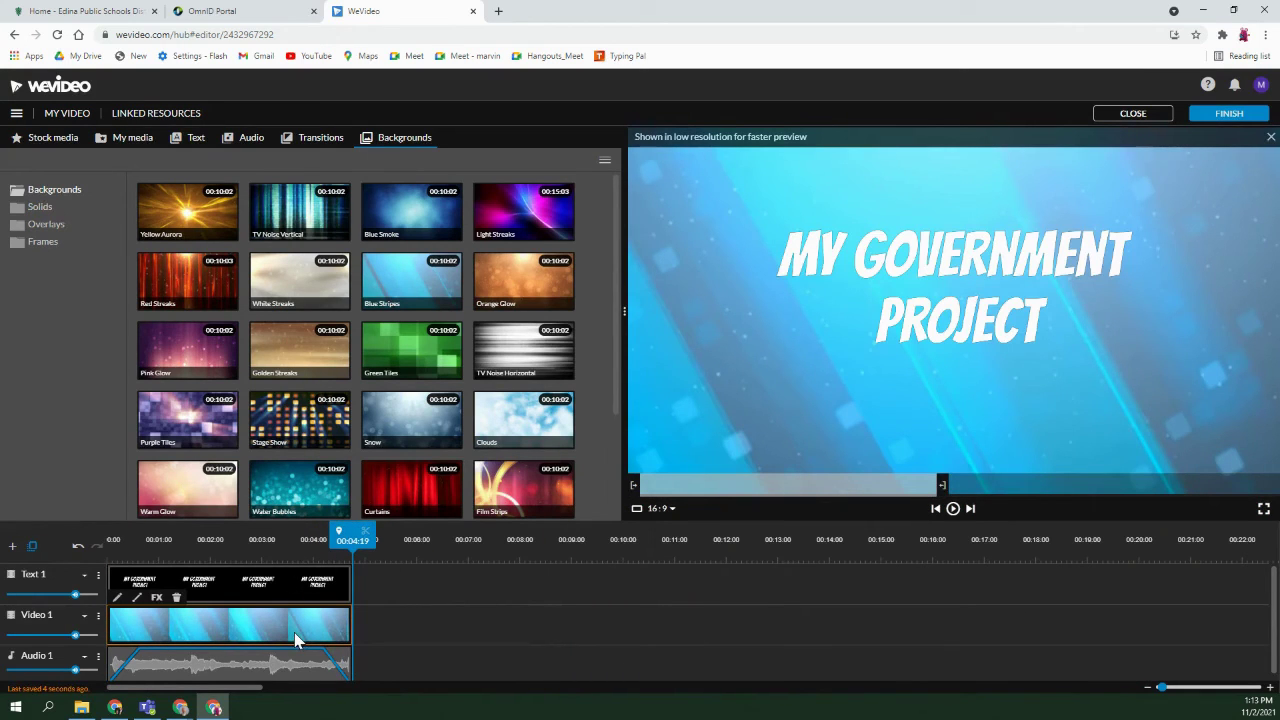
Play the project from the start to preview the title over the background, stopping partway through
left_click_drag(352, 537, 112, 538)
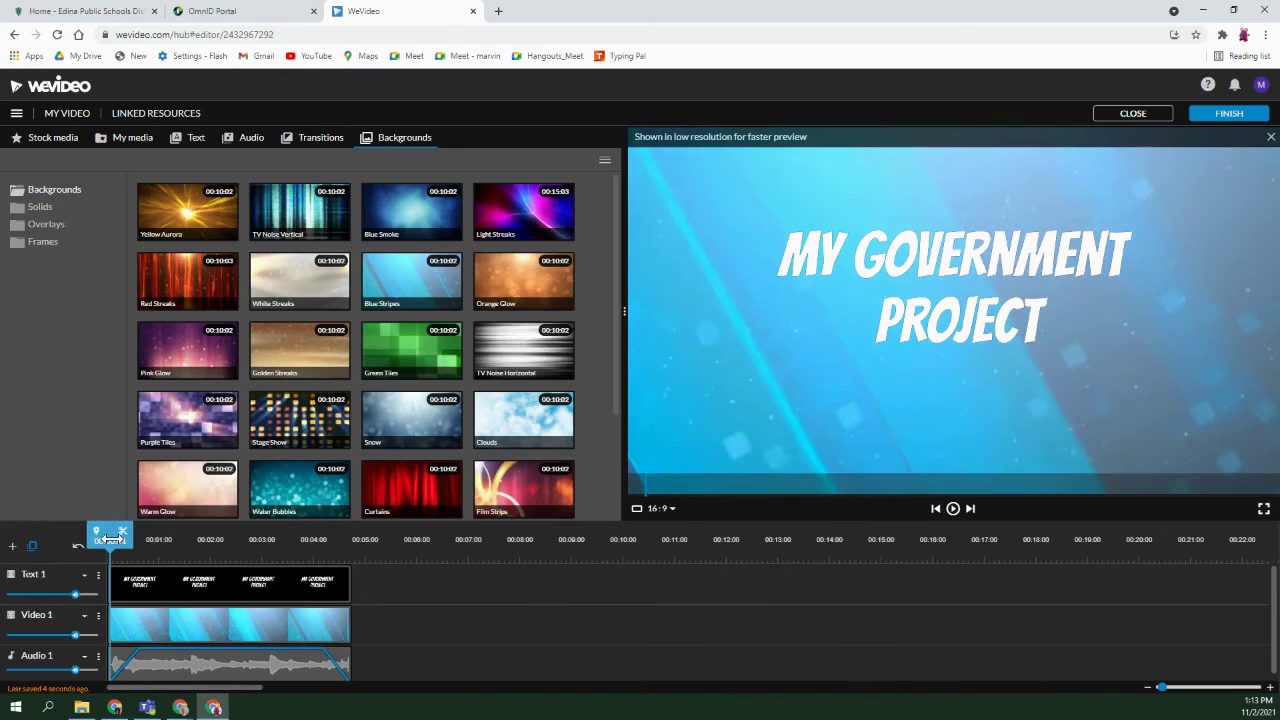
left_click(953, 512)
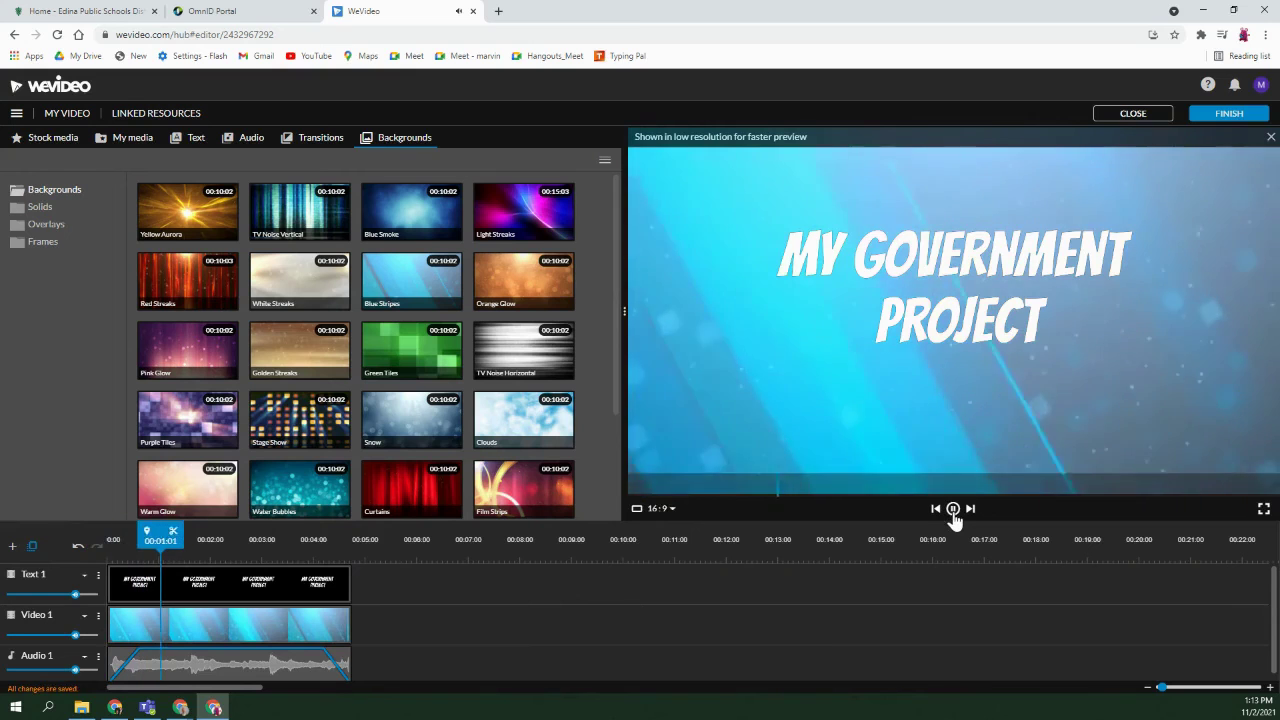
left_click(953, 509)
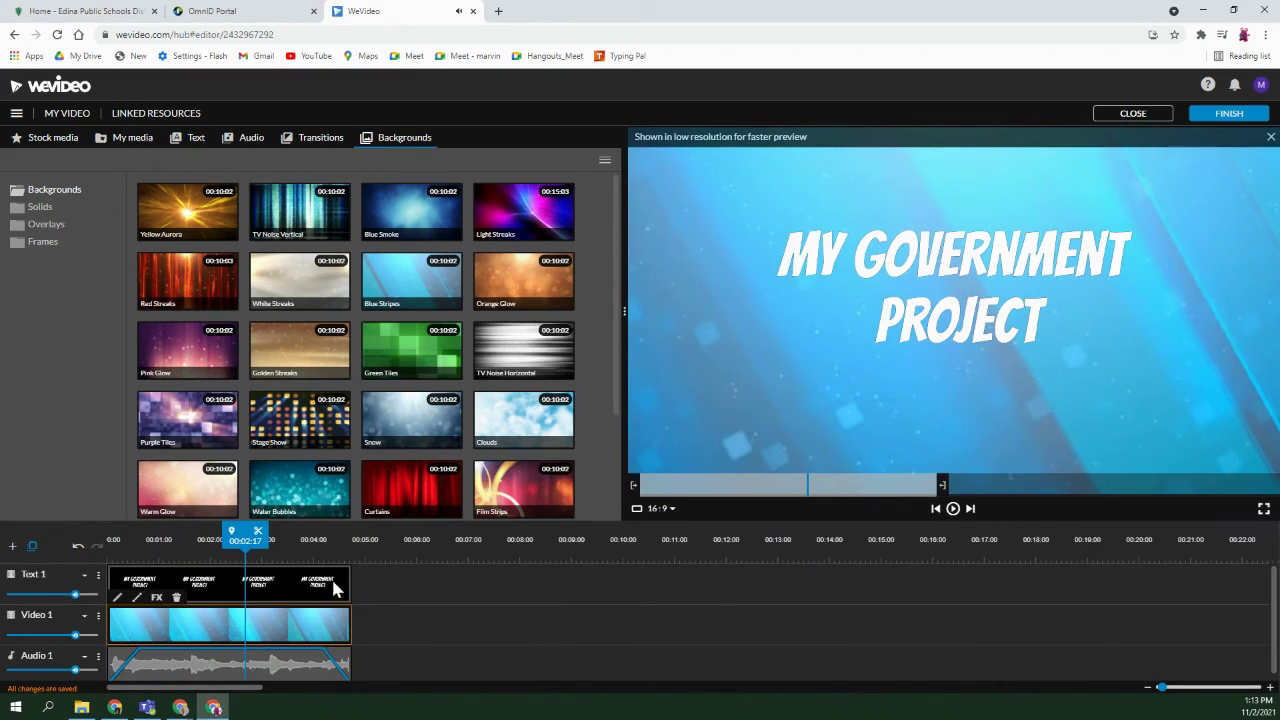
Split the background clip on Video 1 at 00:03:10 and 00:03:21 and delete the short piece between the cuts
left_click_drag(233, 541, 271, 541)
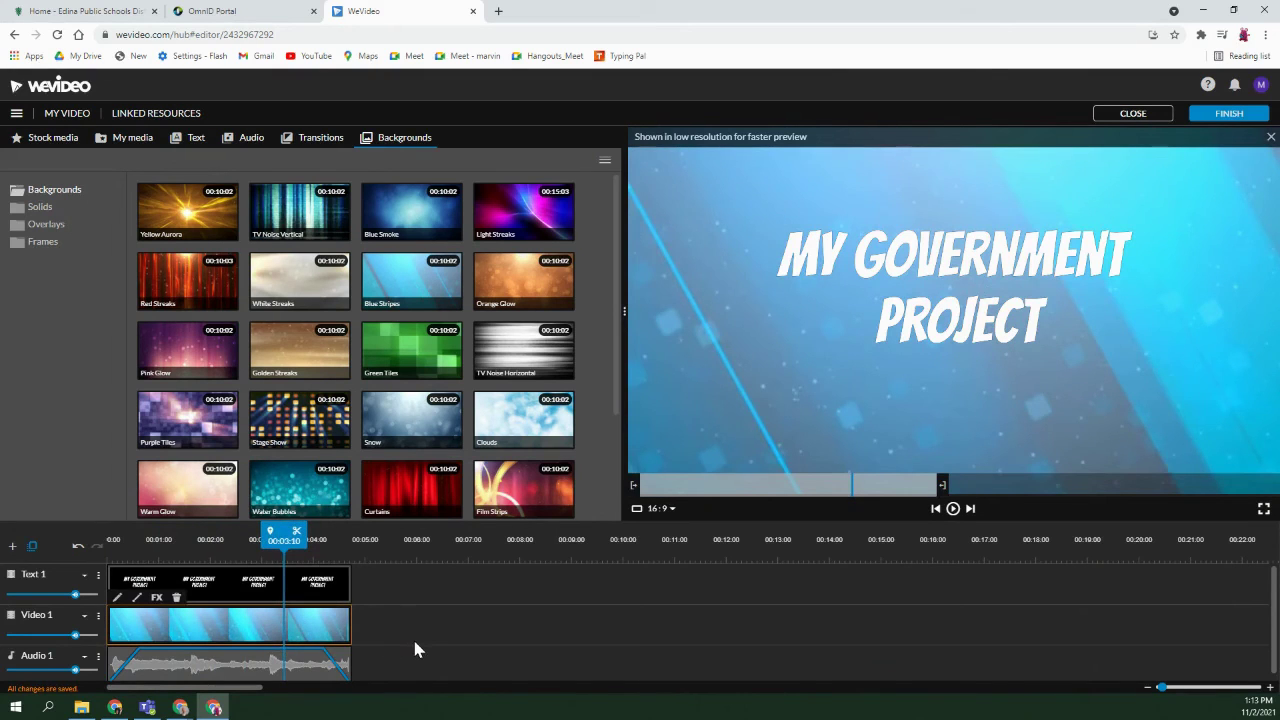
left_click(297, 536)
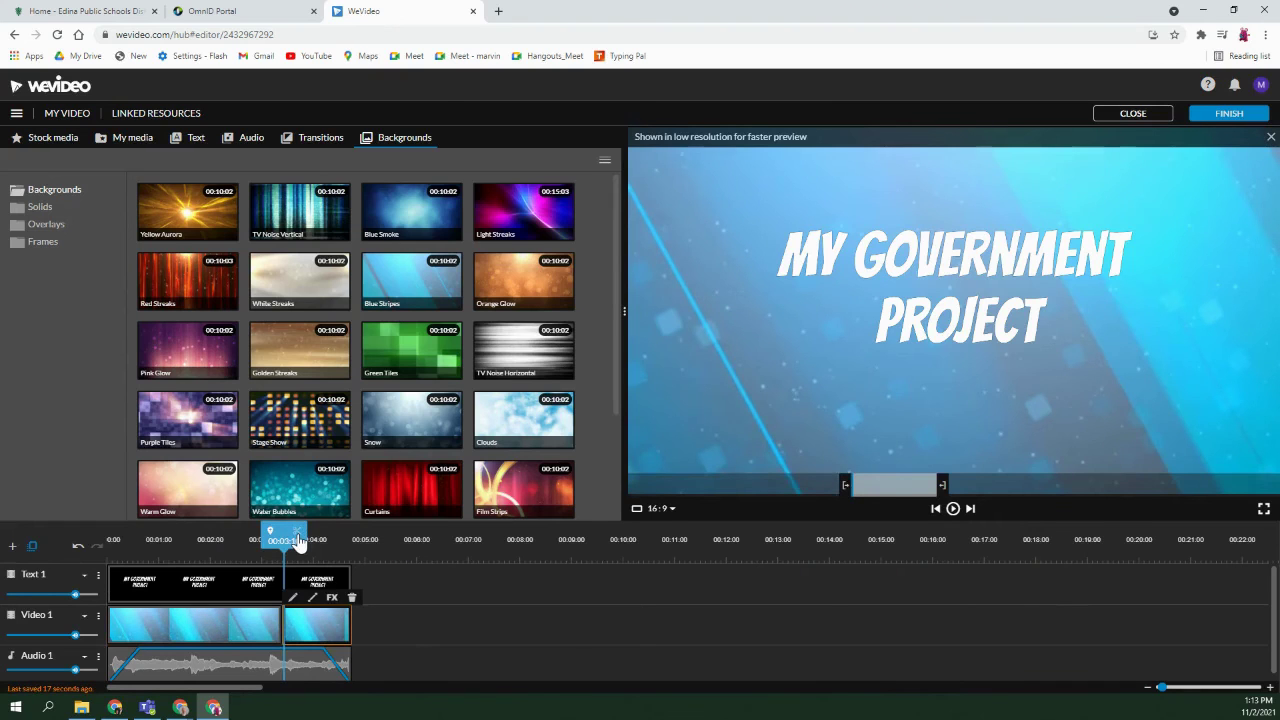
left_click(299, 537)
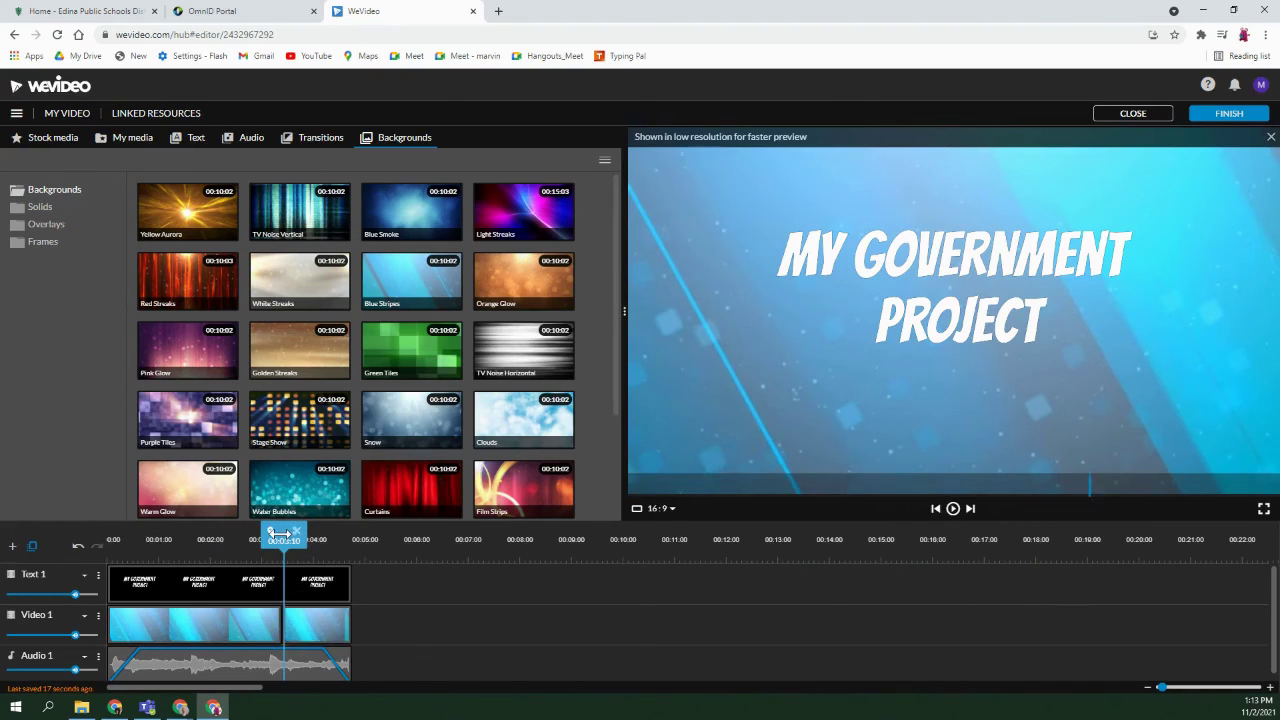
left_click_drag(299, 537, 306, 539)
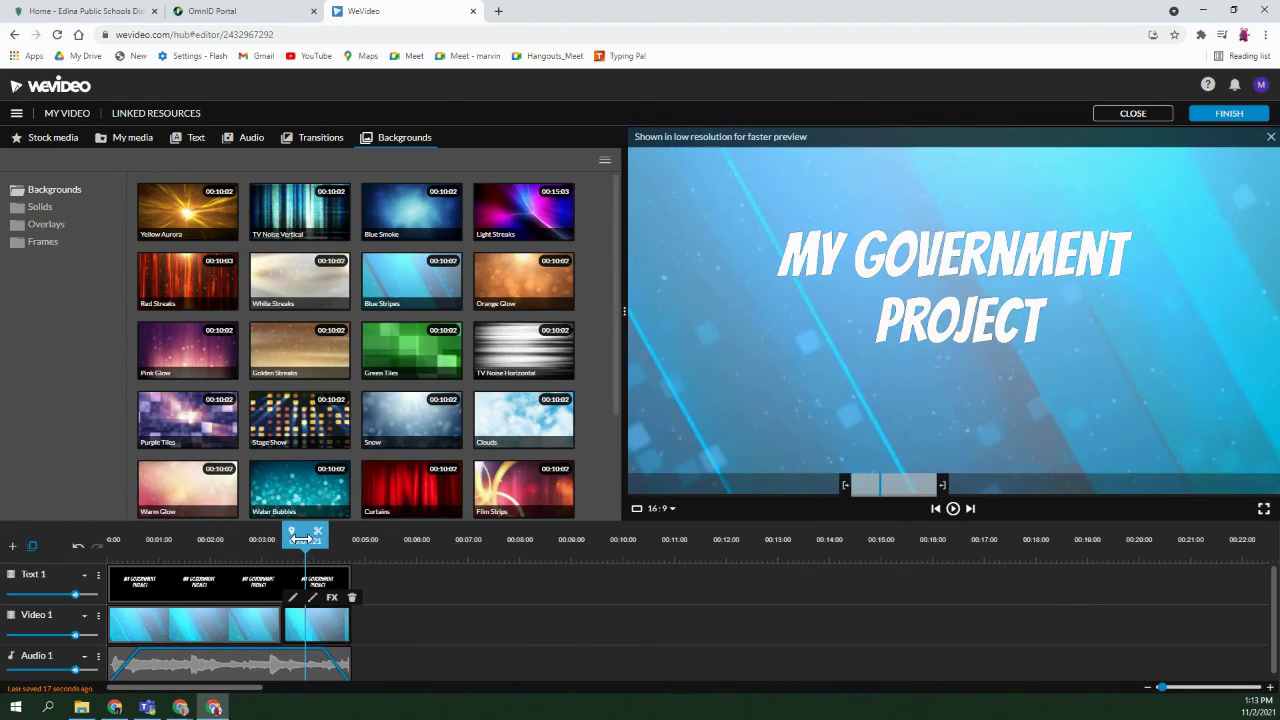
left_click(317, 535)
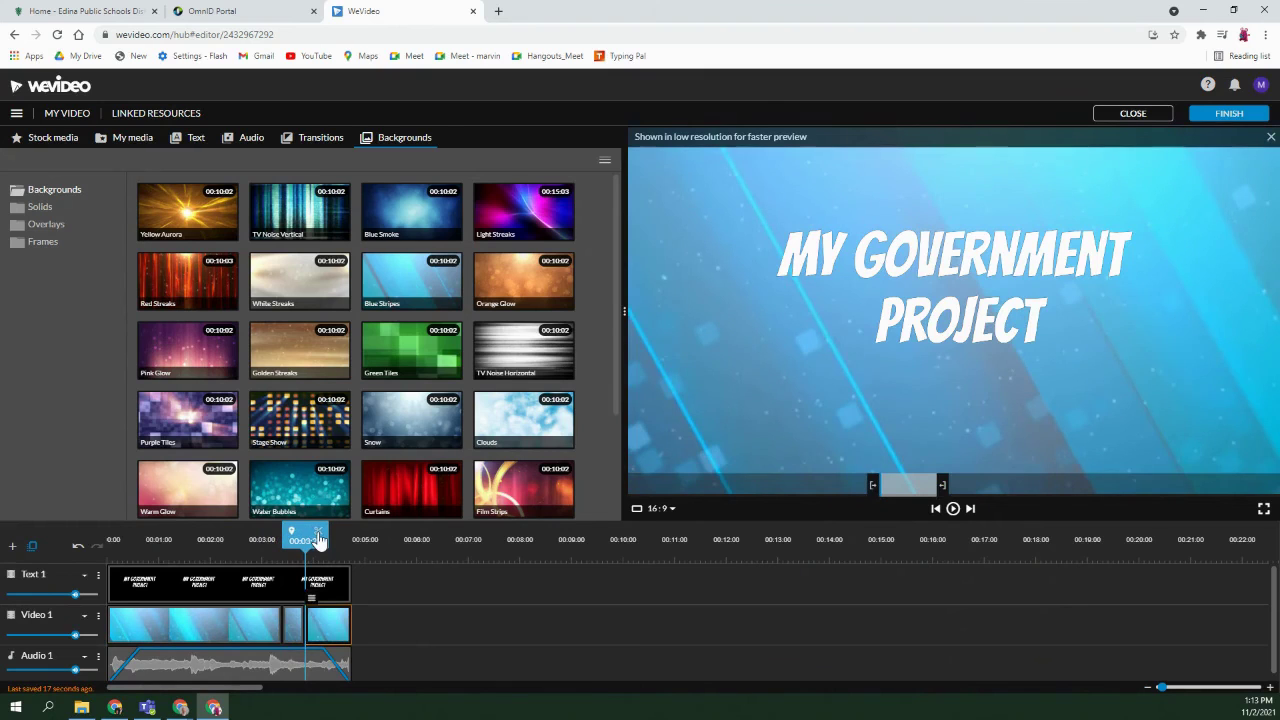
left_click(294, 626)
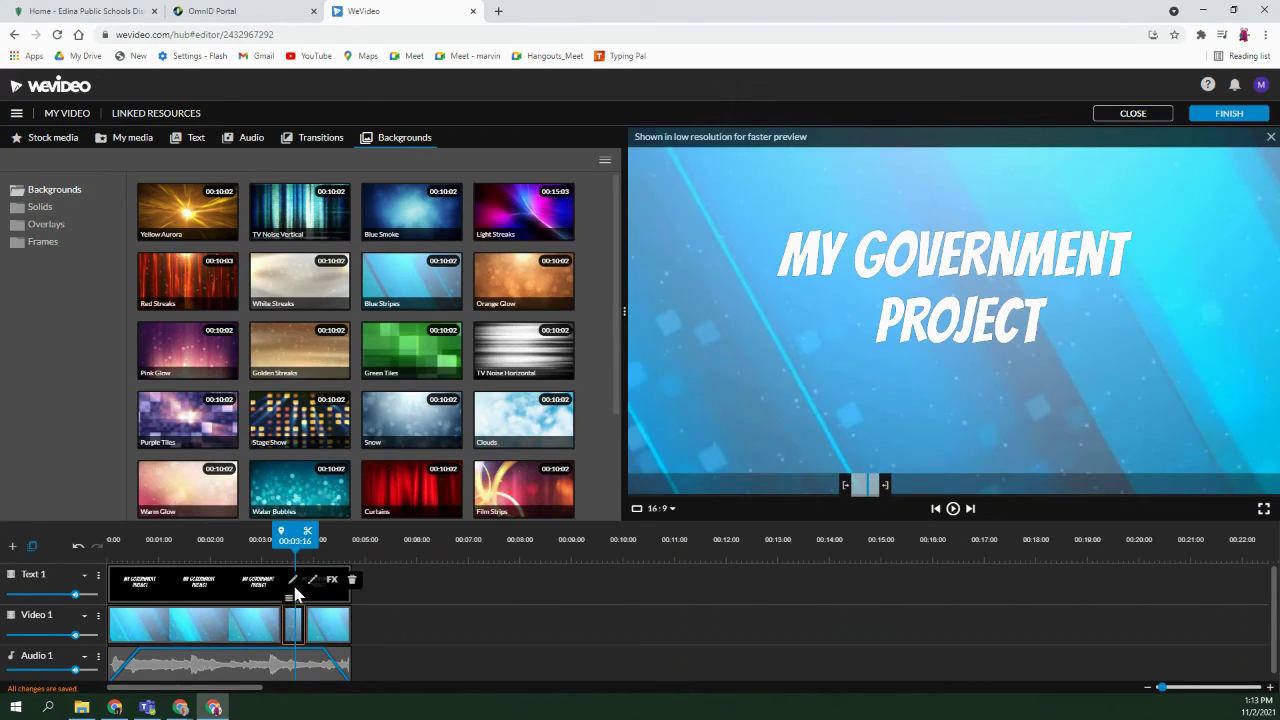
key("Delete")
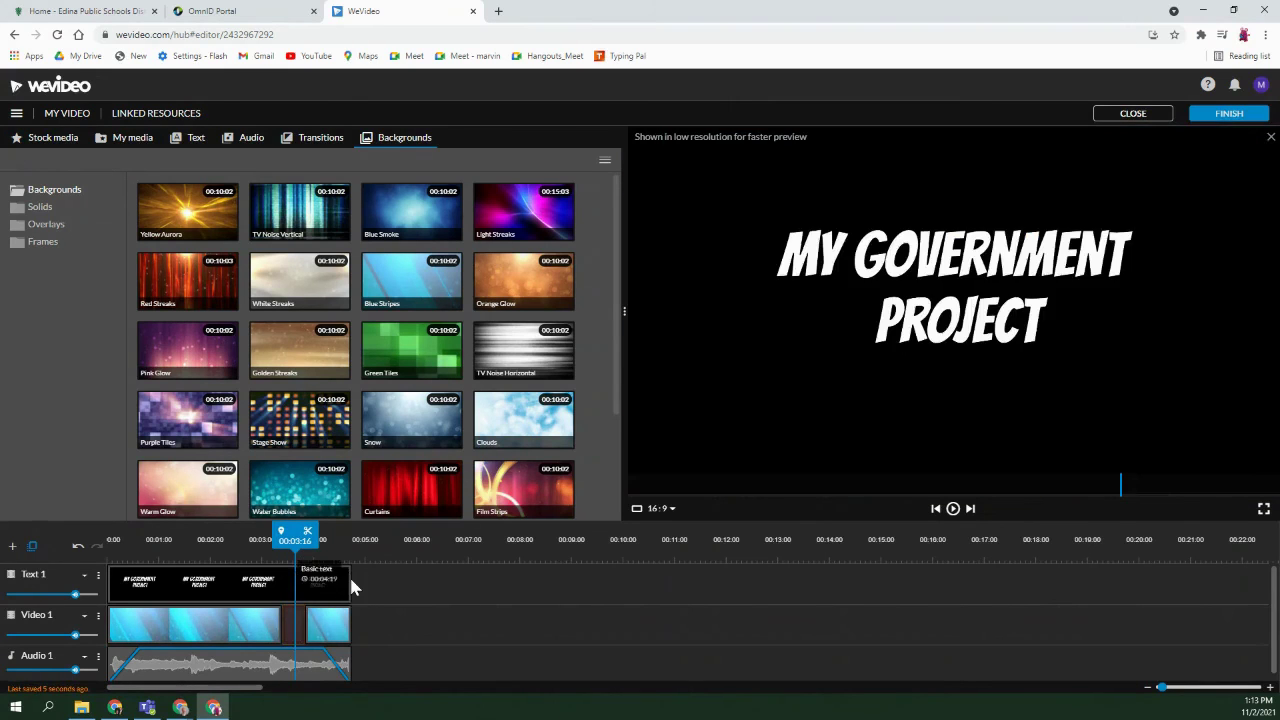
Close the gap between the two background pieces on Video 1 and trim the title on Text 1 to end with them
left_click(334, 628)
left_click_drag(334, 628, 314, 621)
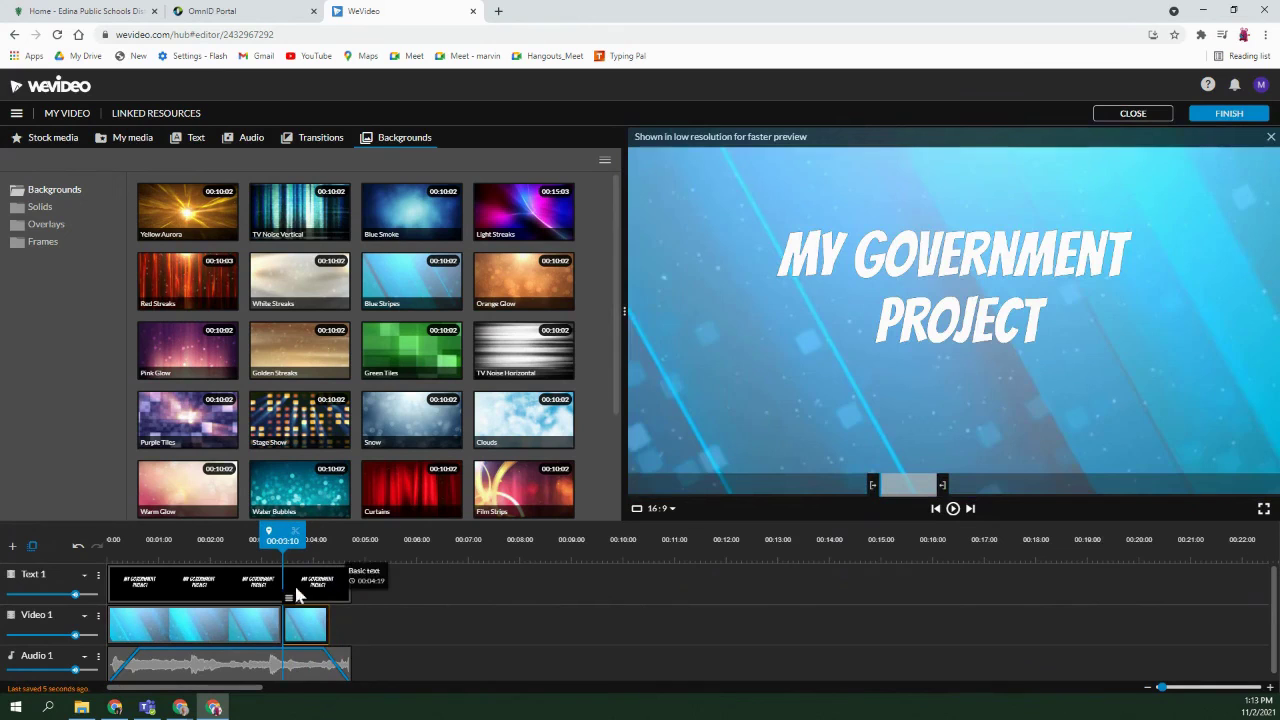
left_click(346, 584)
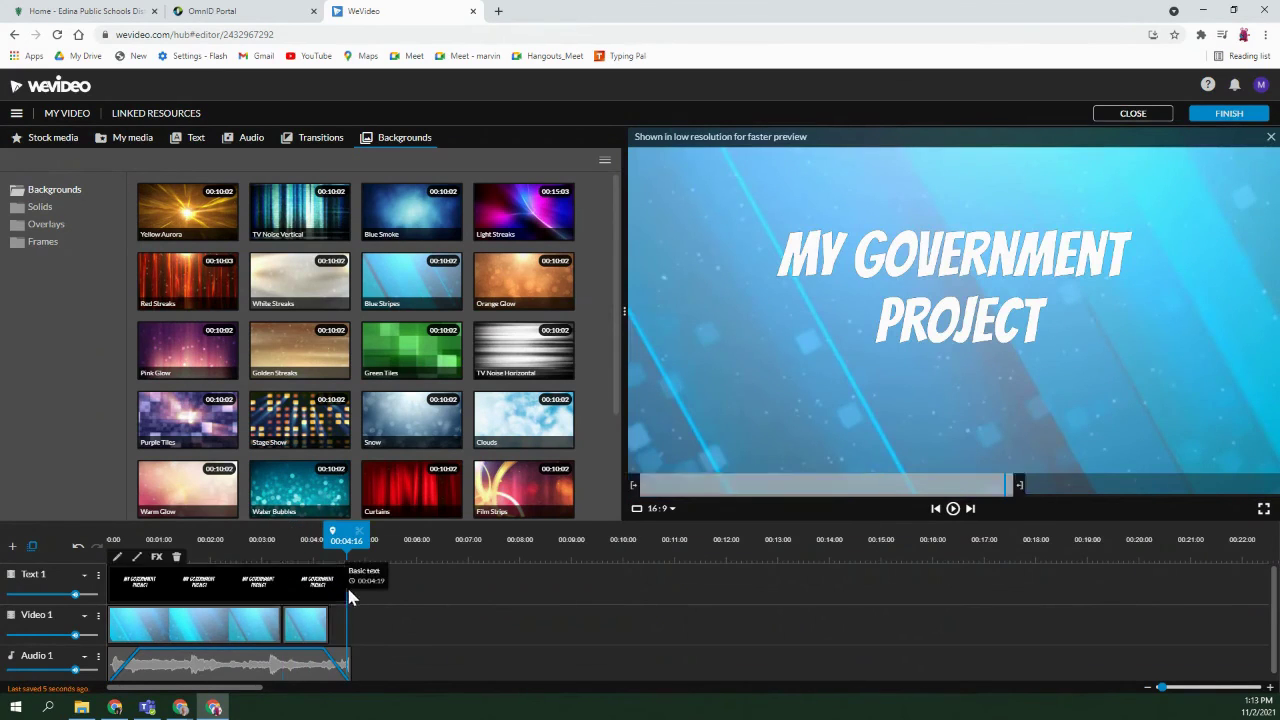
left_click_drag(346, 590, 325, 590)
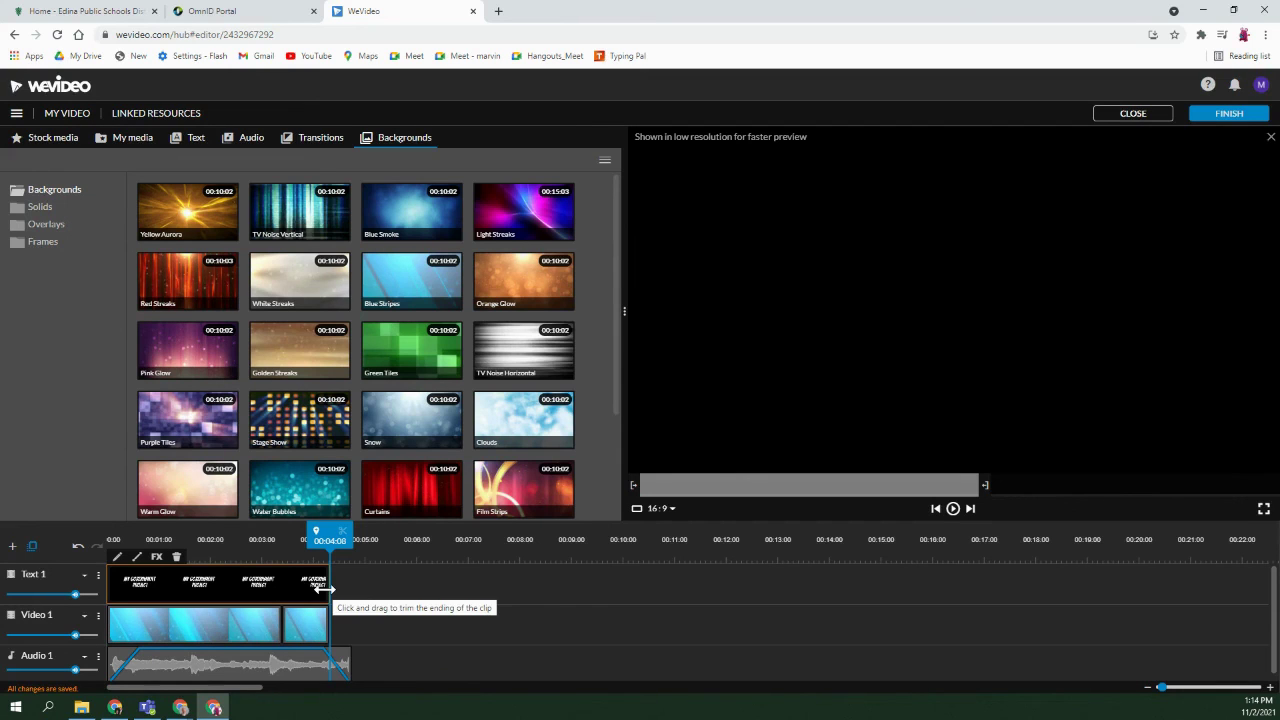
Finish the edit and set the export title to "My Government Project"
left_click(1233, 116)
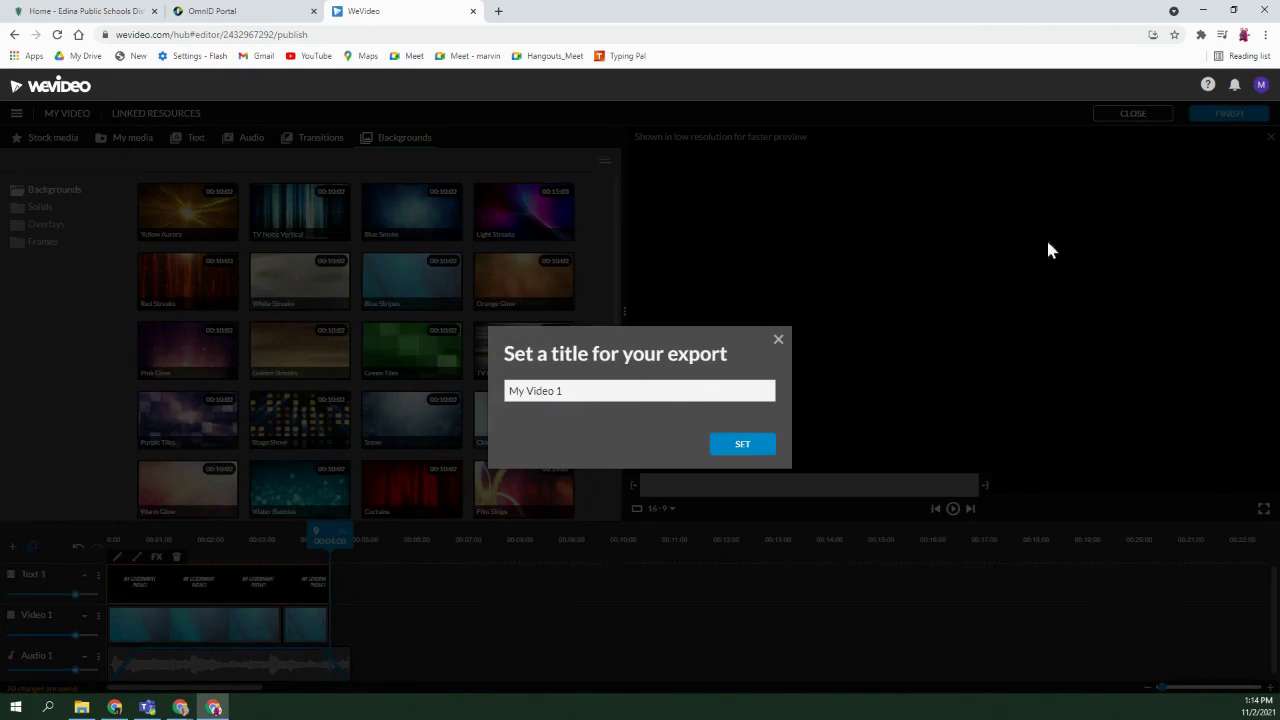
left_click_drag(601, 392, 481, 393)
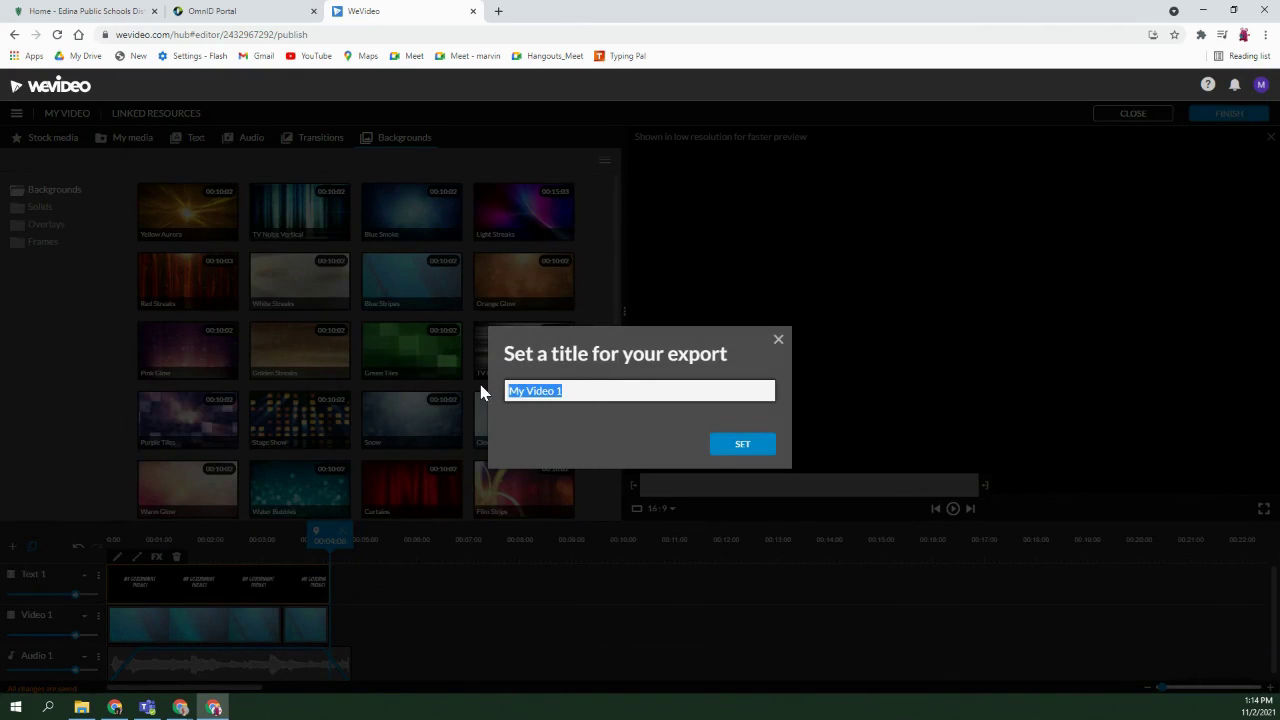
type("My Government Project")
key("Return")
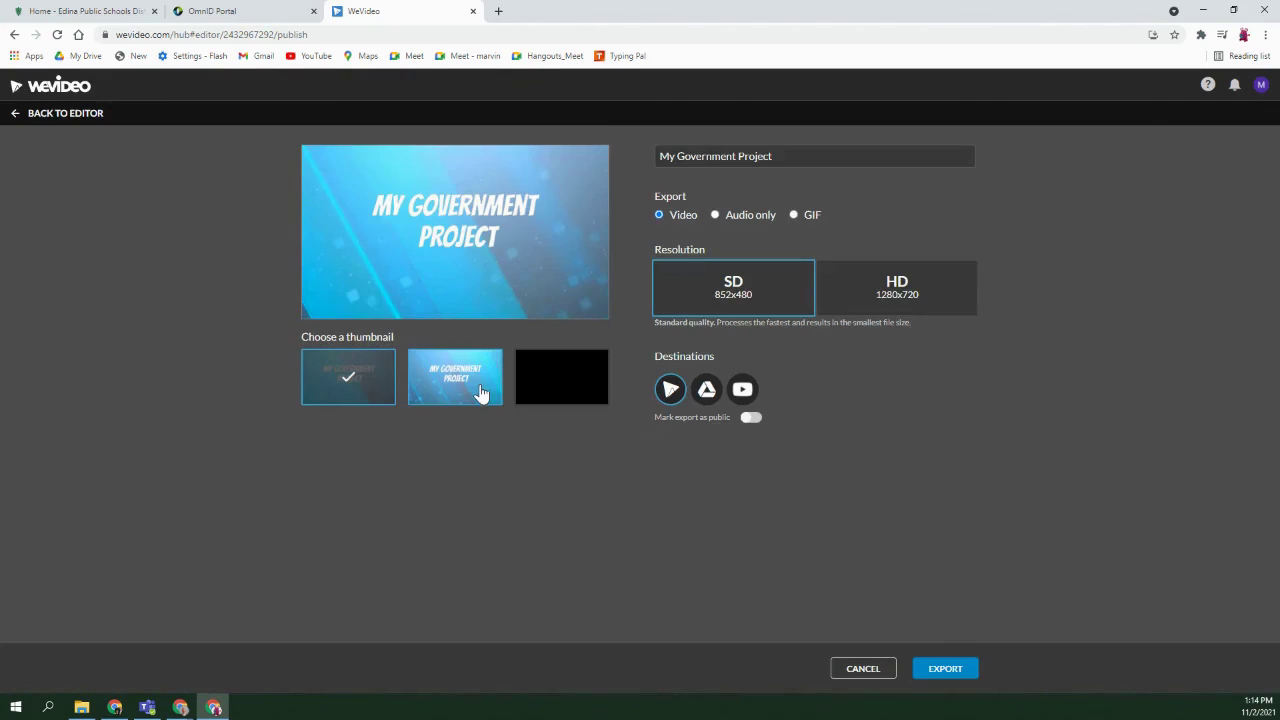
Set the export resolution to HD 1280x720, add Google Drive as a destination, and mark the export as public
left_click(903, 302)
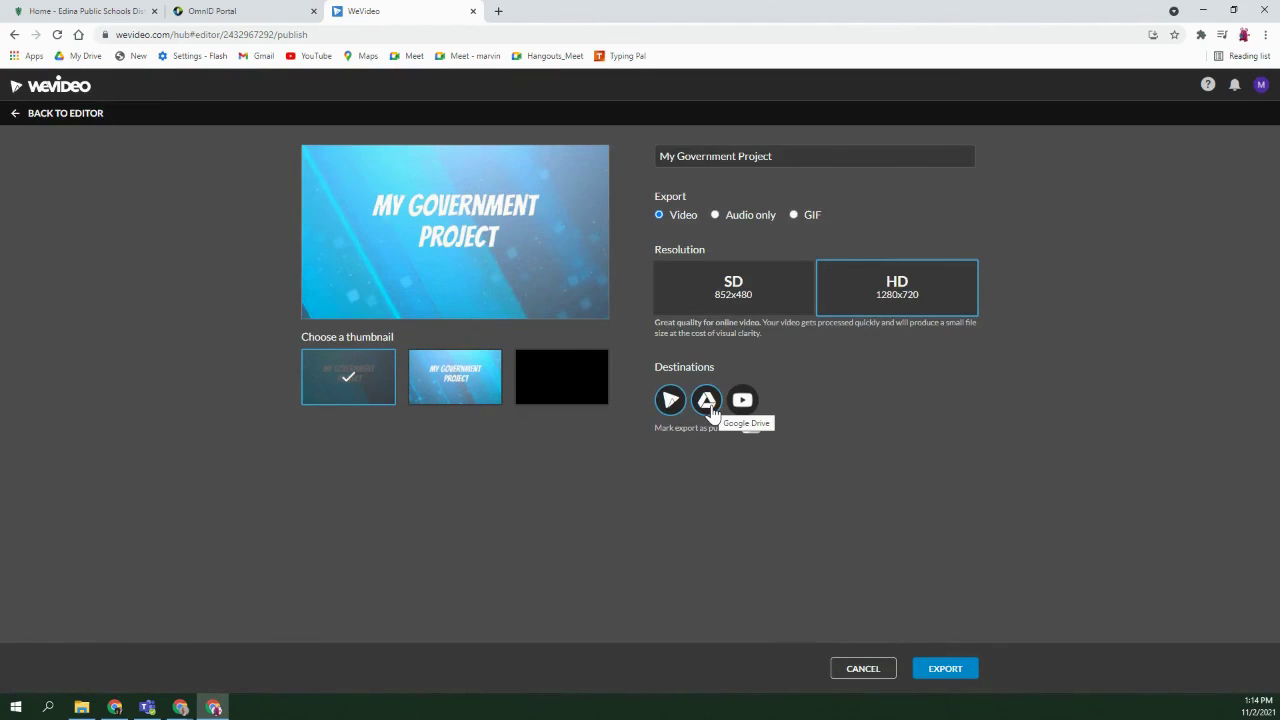
left_click(756, 430)
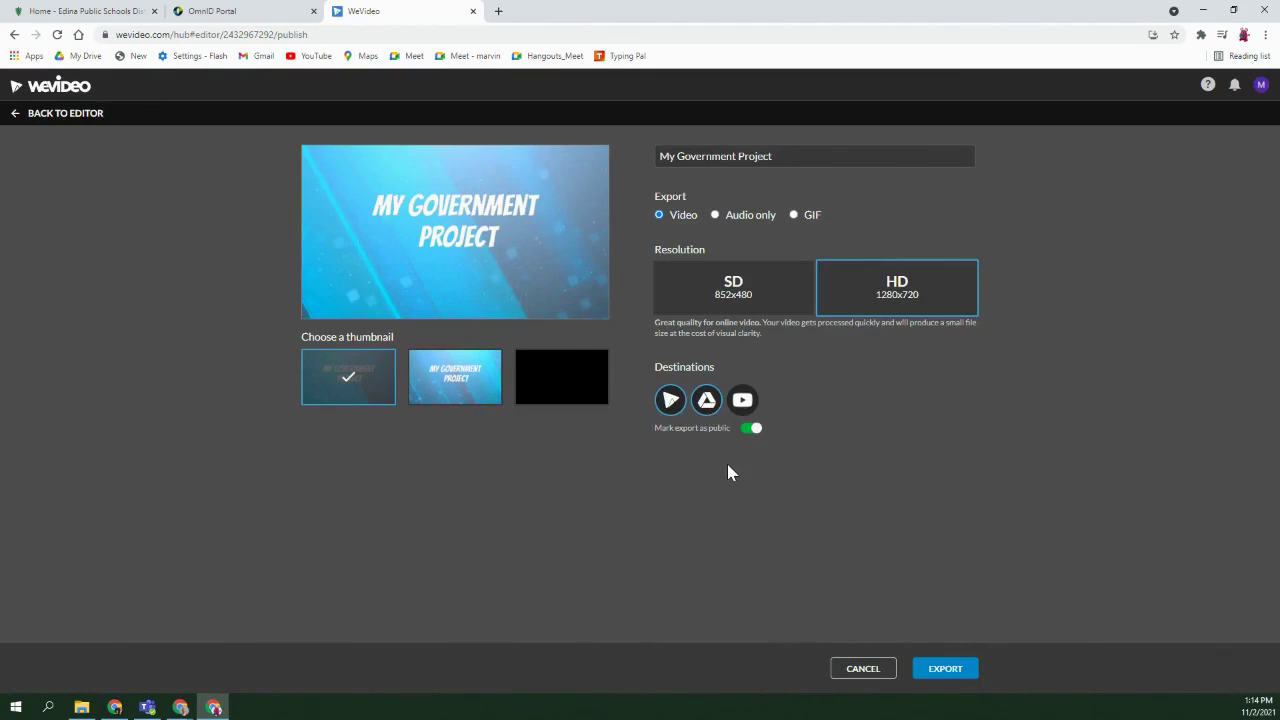